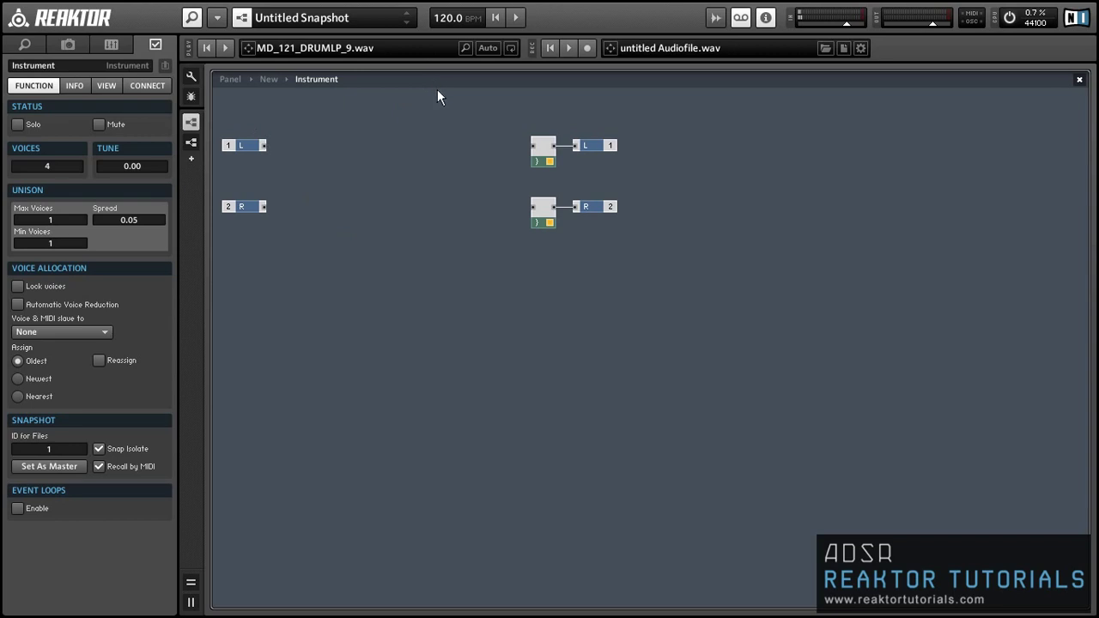
- Delete the two voice combiner modules feeding the outputs and move the L and R output terminals farther away from the inputs
left_click_drag(477, 156, 551, 281)
key("Delete")
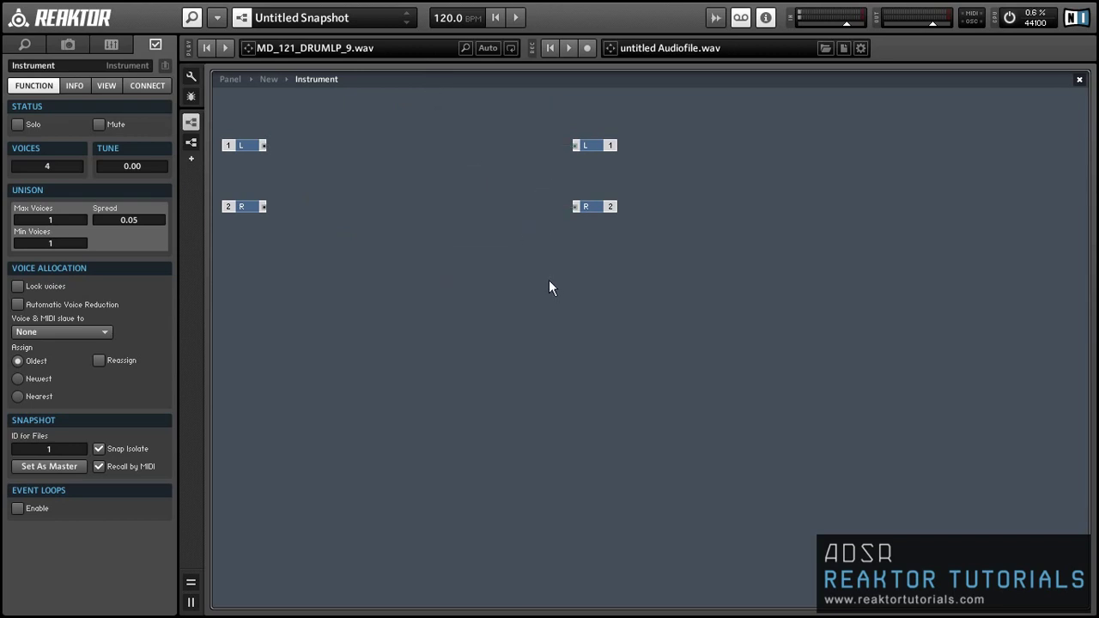
left_click_drag(513, 118, 602, 256)
left_click_drag(606, 212, 893, 207)
left_click(386, 151)
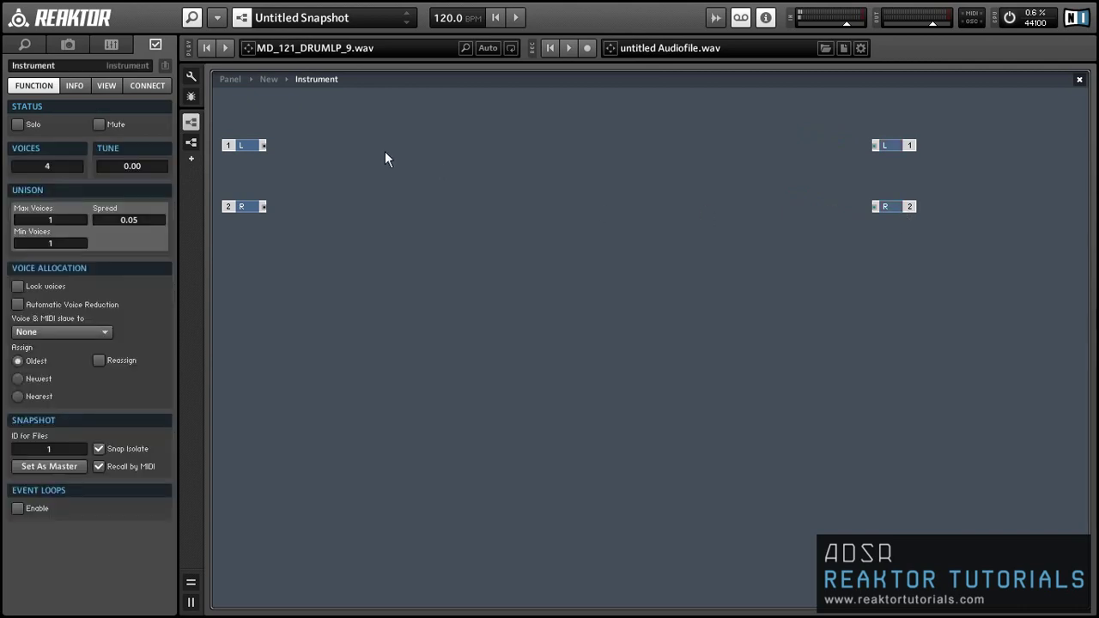
- Insert an Audio Table module and place it midway between the input and output terminals
right_click(387, 150)
mouse_move(393, 157)
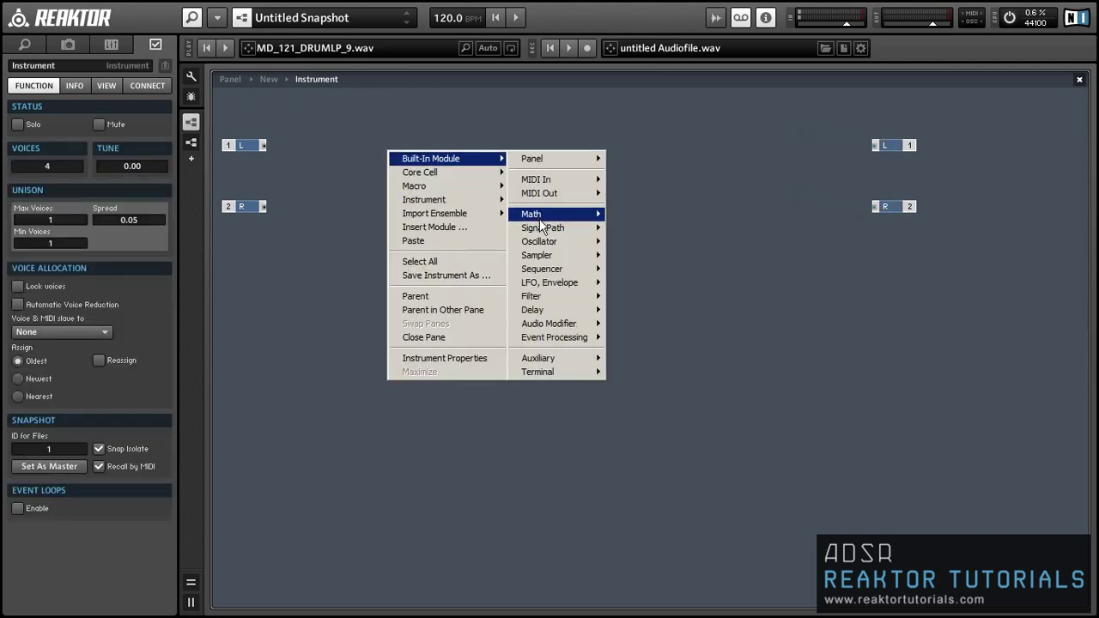
mouse_move(550, 324)
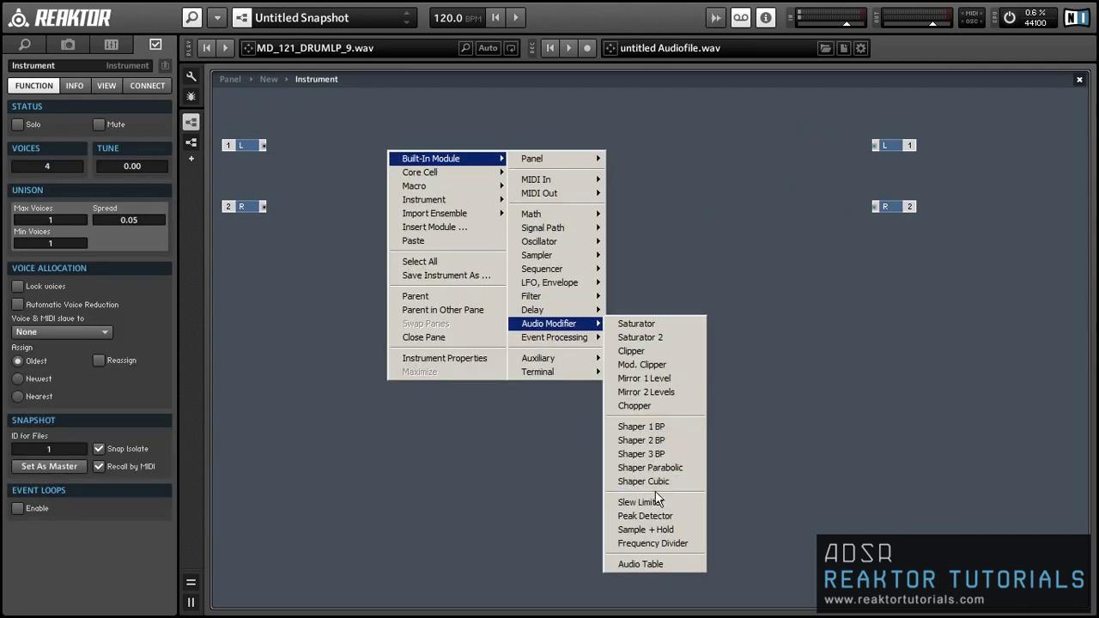
left_click(655, 565)
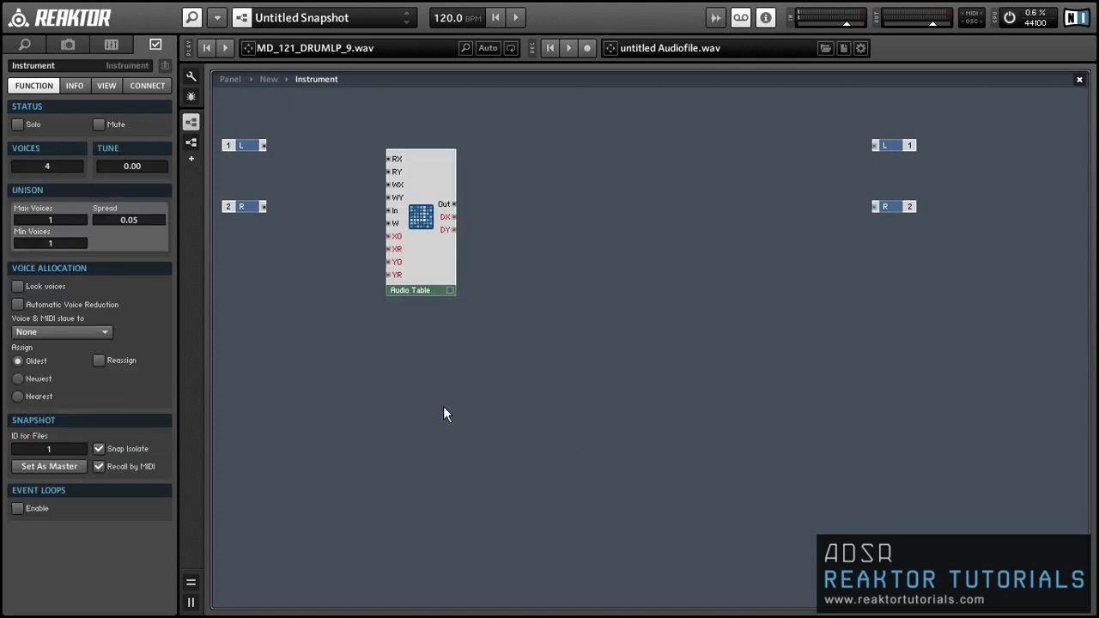
left_click_drag(438, 293, 657, 296)
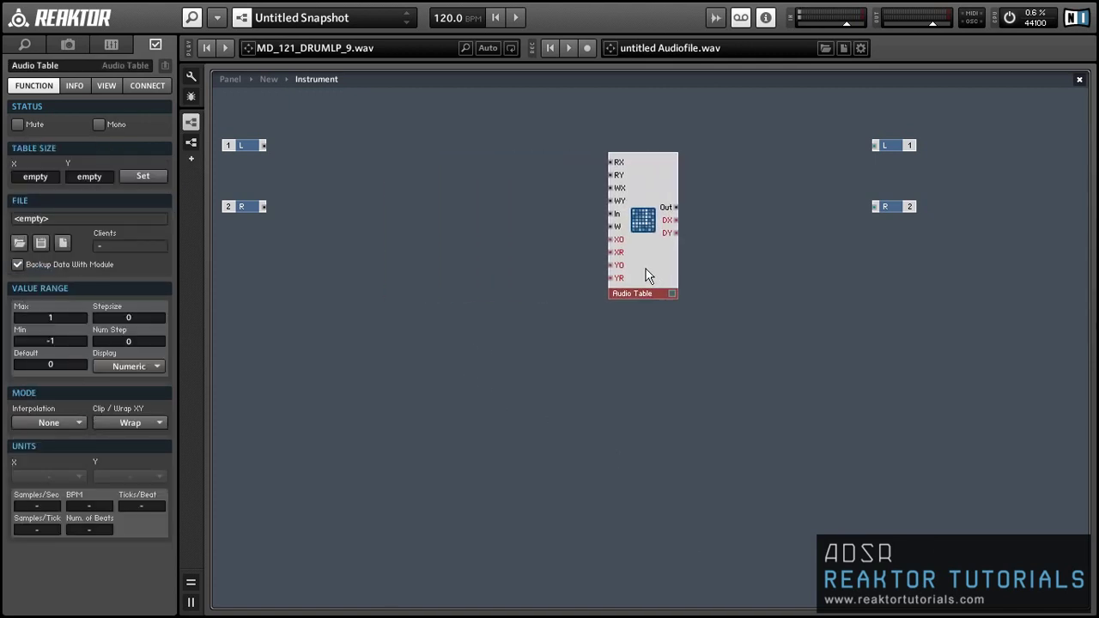
left_click(572, 235)
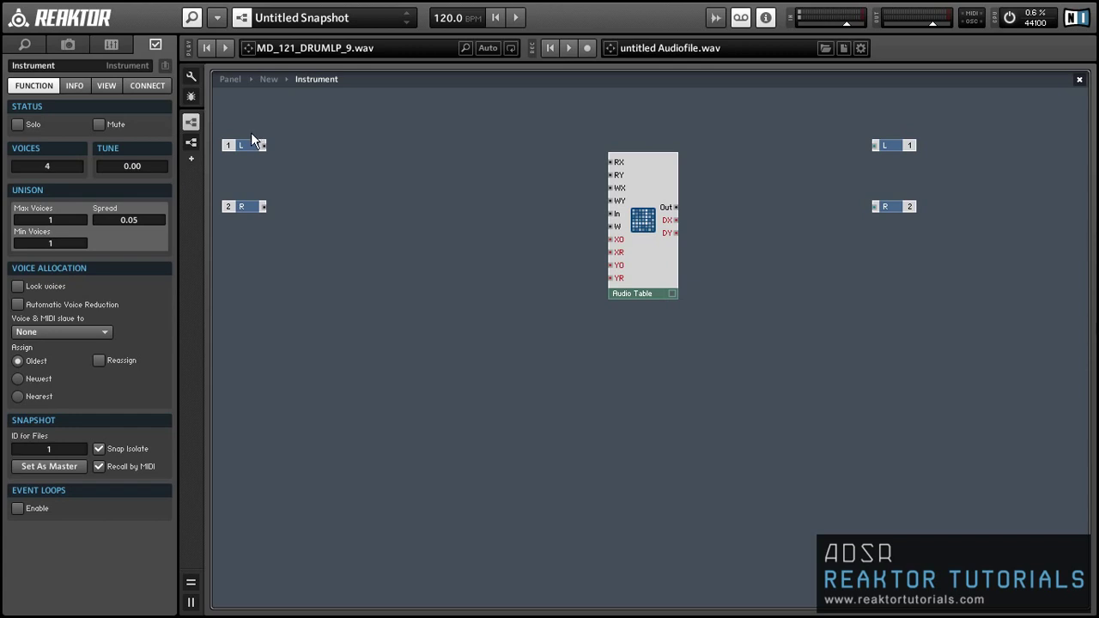
- Wire the L input to the L output and the Audio Table's In port, and place both L terminals beside the table
left_click_drag(244, 151, 874, 145)
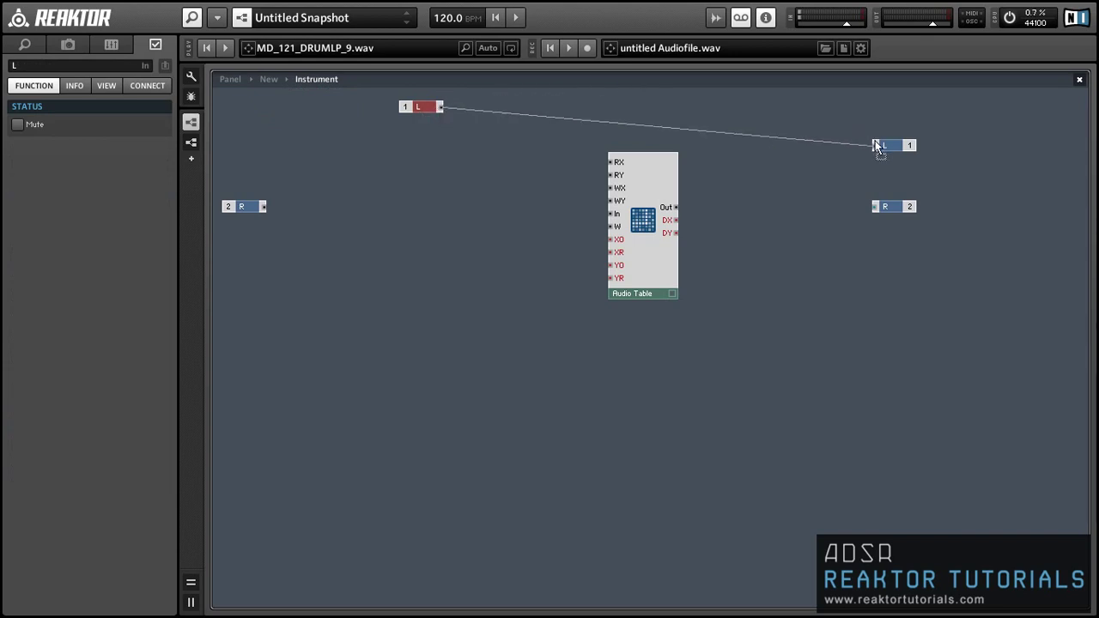
left_click_drag(427, 108, 577, 215)
left_click_drag(882, 146, 723, 211)
left_click(701, 222)
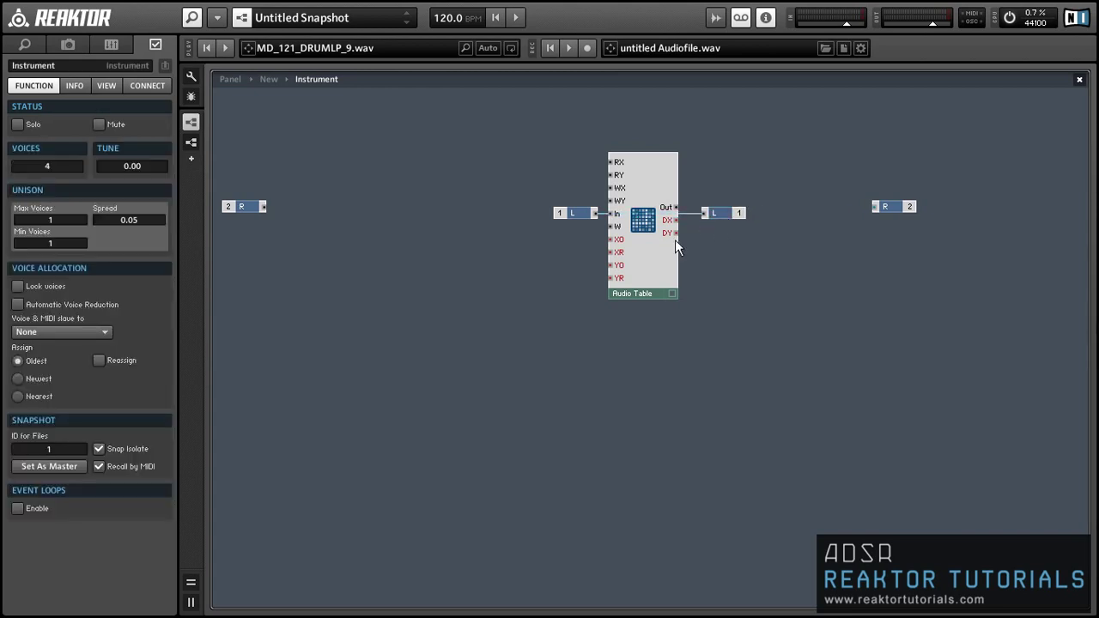
- Set the Audio Table's size to 441000 in X and 1 in Y
left_click(647, 296)
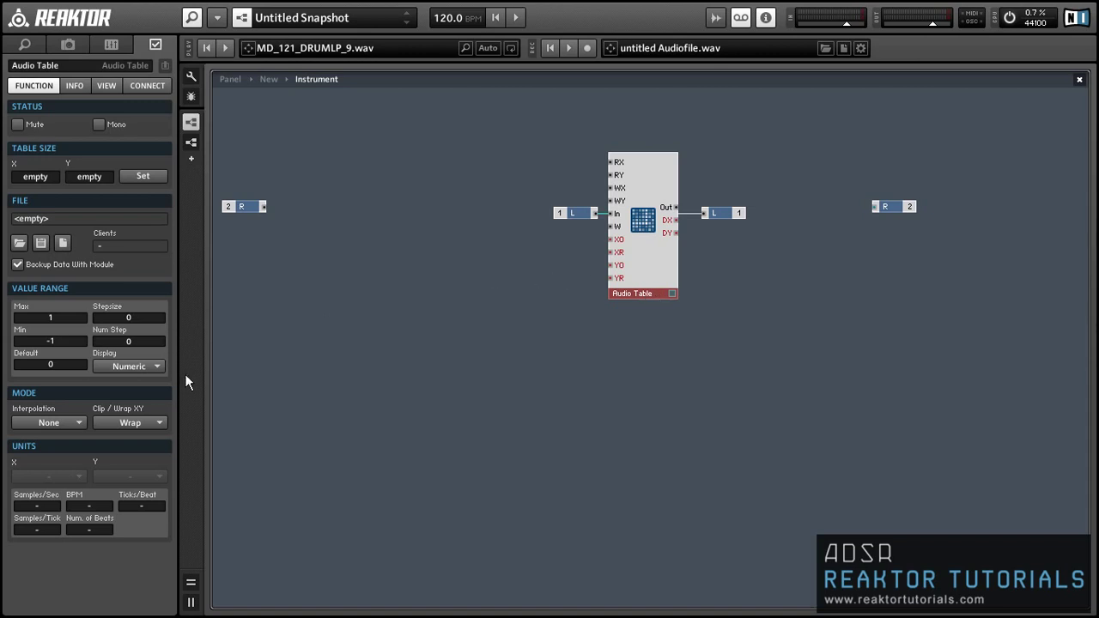
left_click(143, 177)
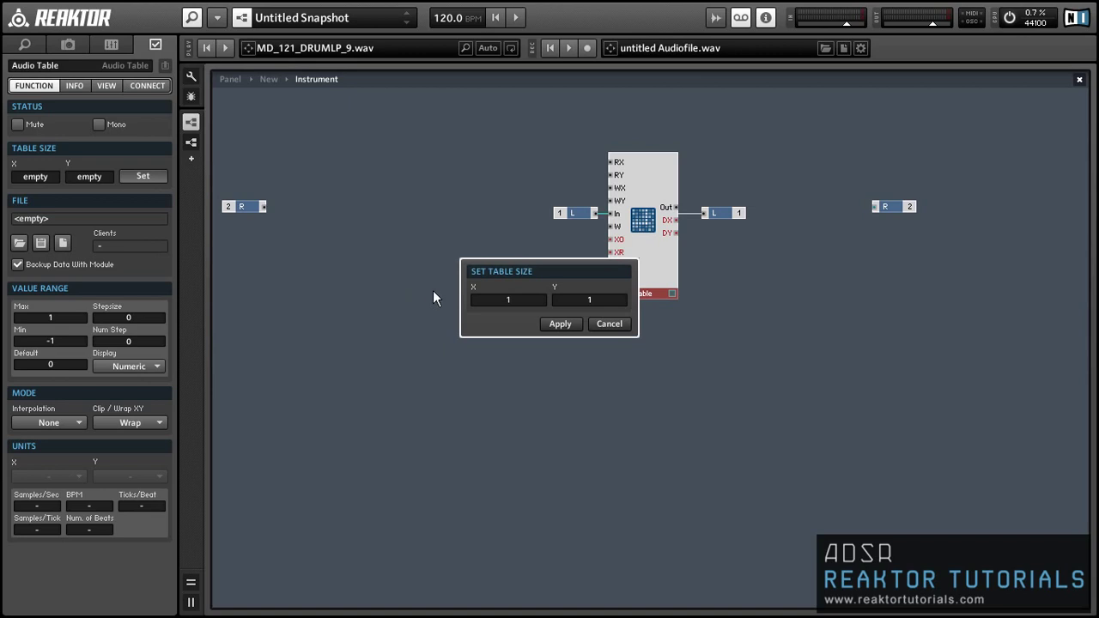
type("441000")
left_click(560, 324)
- Move the Audio Table together with both L terminals slightly lower in the structure
left_click_drag(472, 114, 706, 310)
left_click_drag(650, 276, 669, 350)
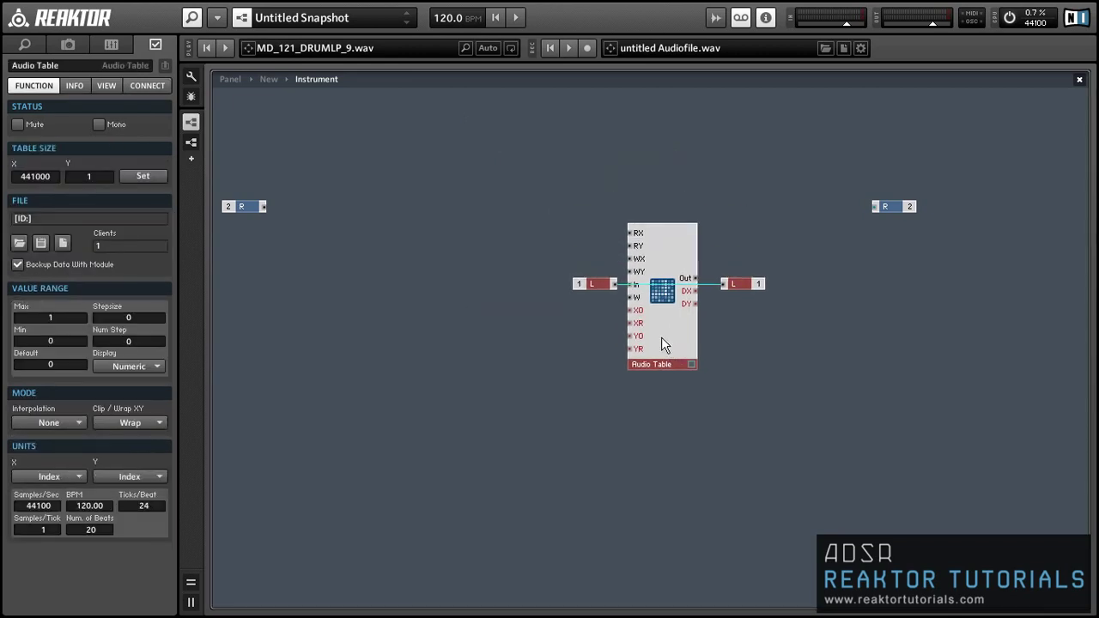
left_click(532, 307)
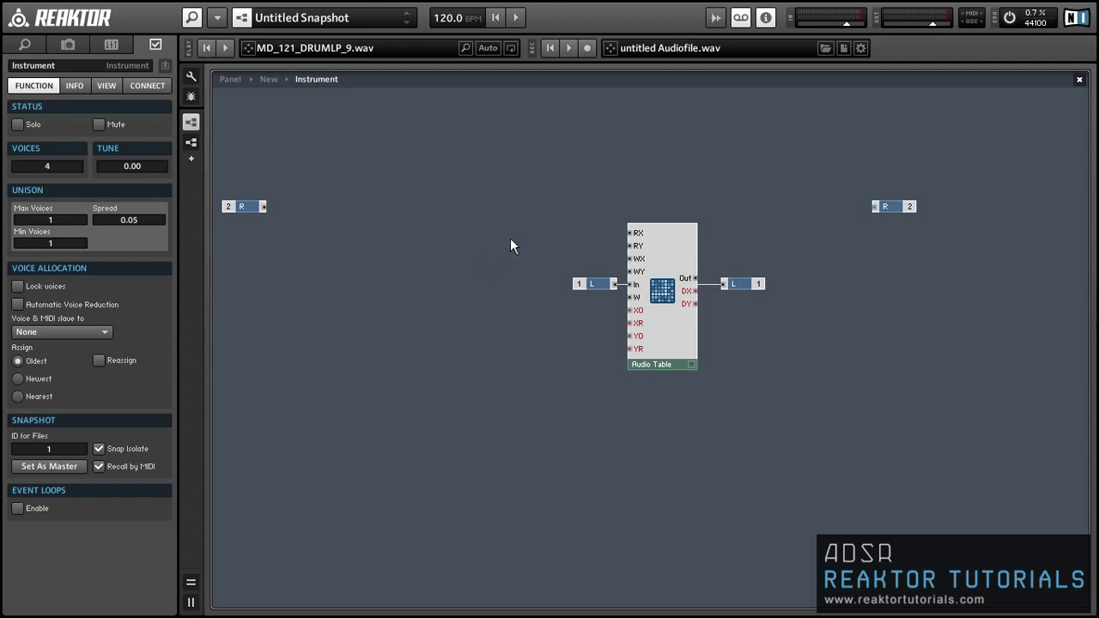
- Create a constant with value 1 on the Audio Table's W input and place it below the L input terminal
left_click(667, 341)
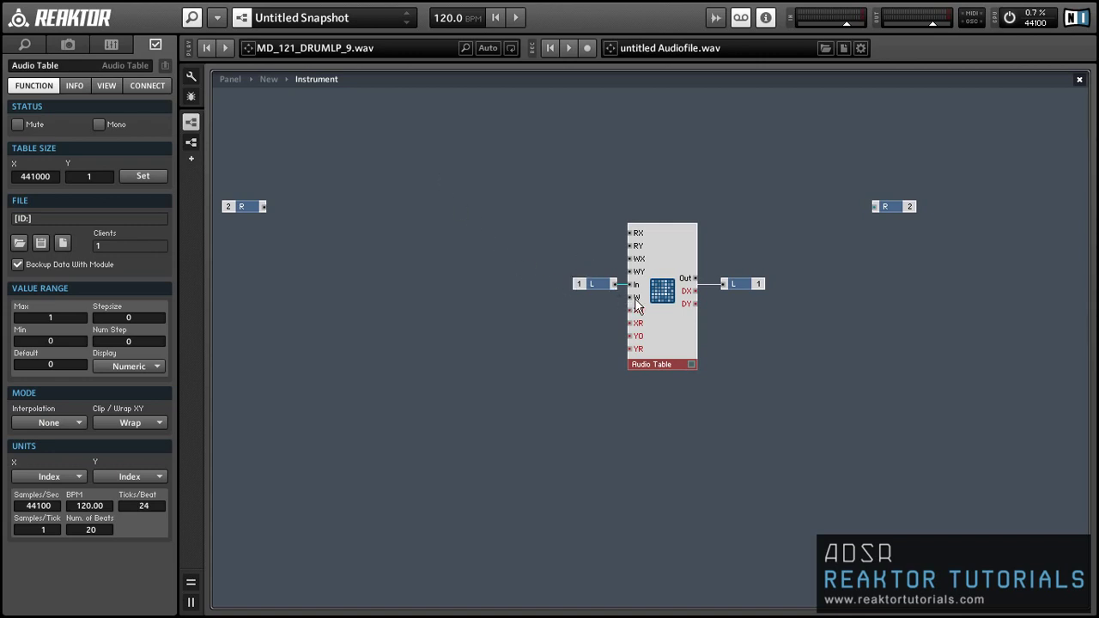
mouse_move(636, 299)
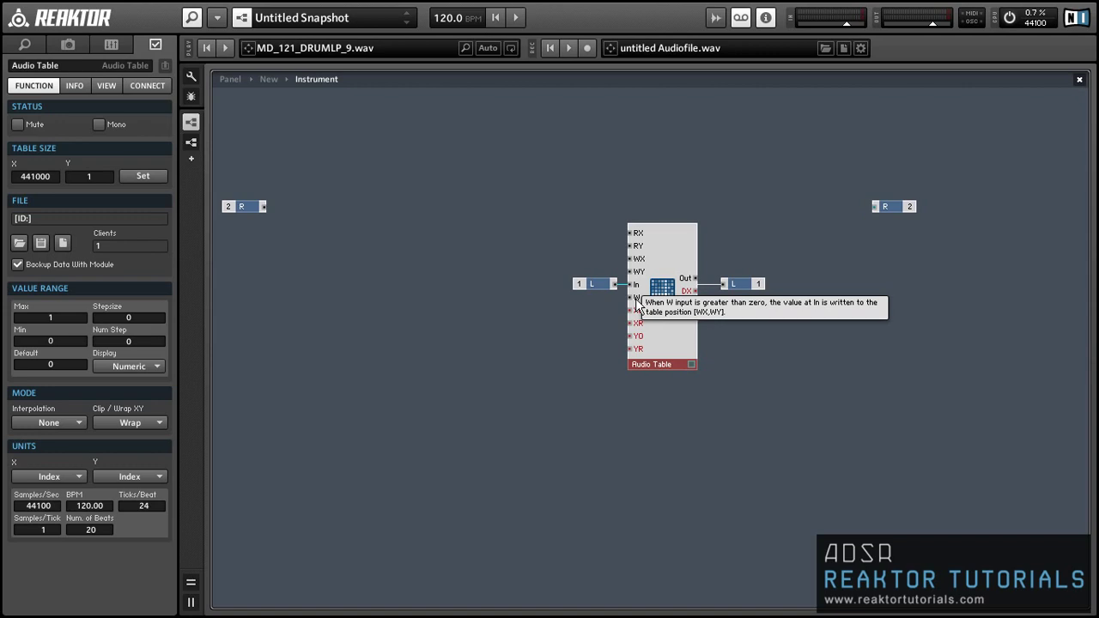
right_click(634, 297)
left_click(674, 320)
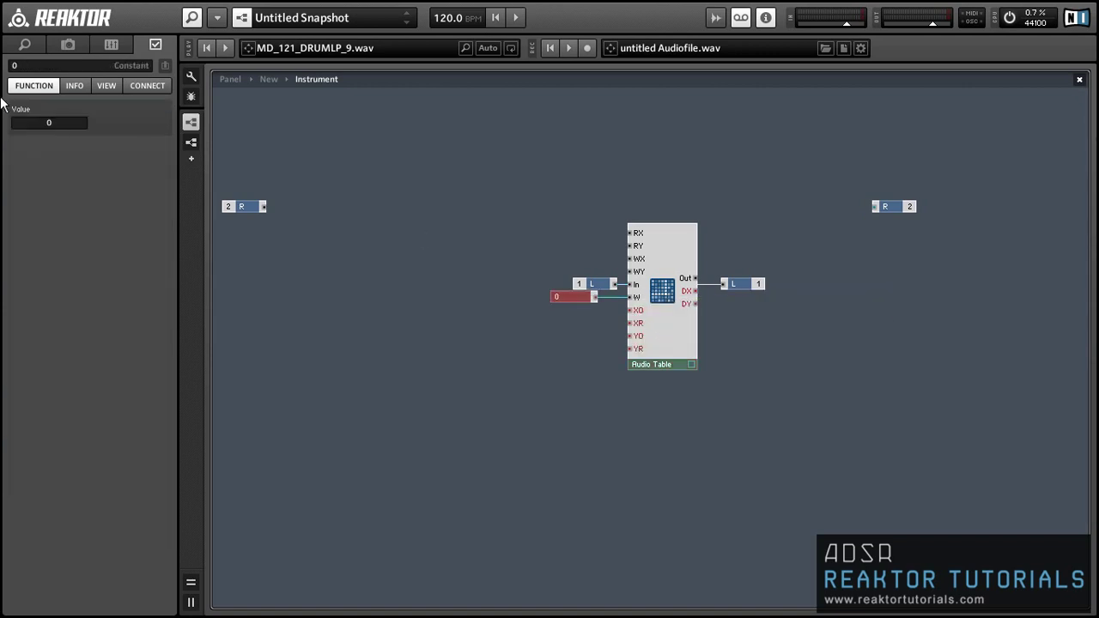
type("1")
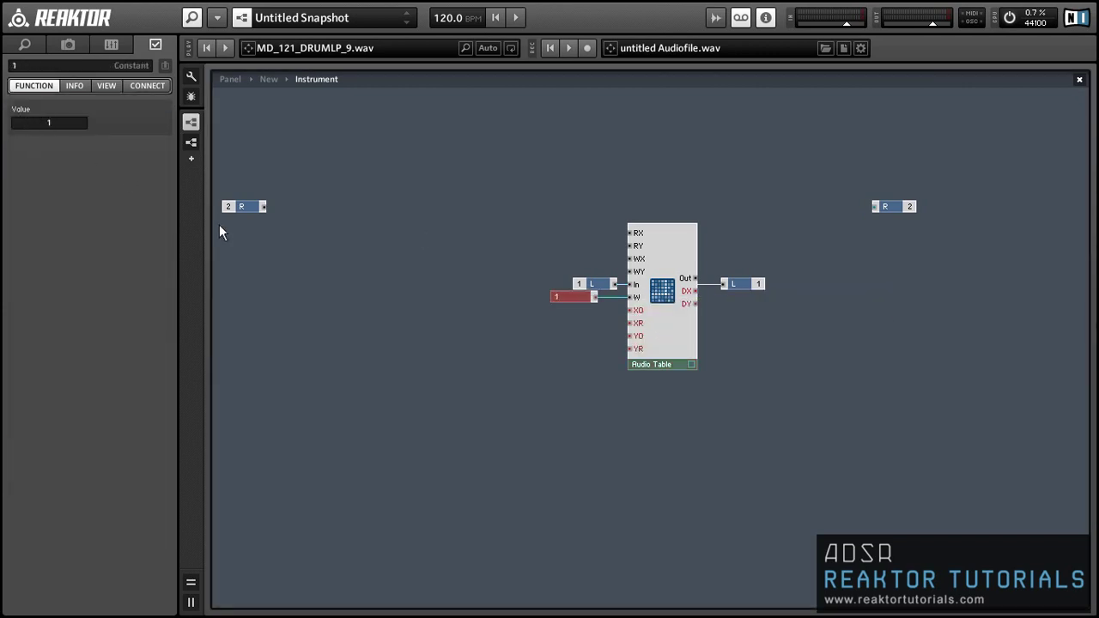
left_click(577, 356)
left_click(582, 298)
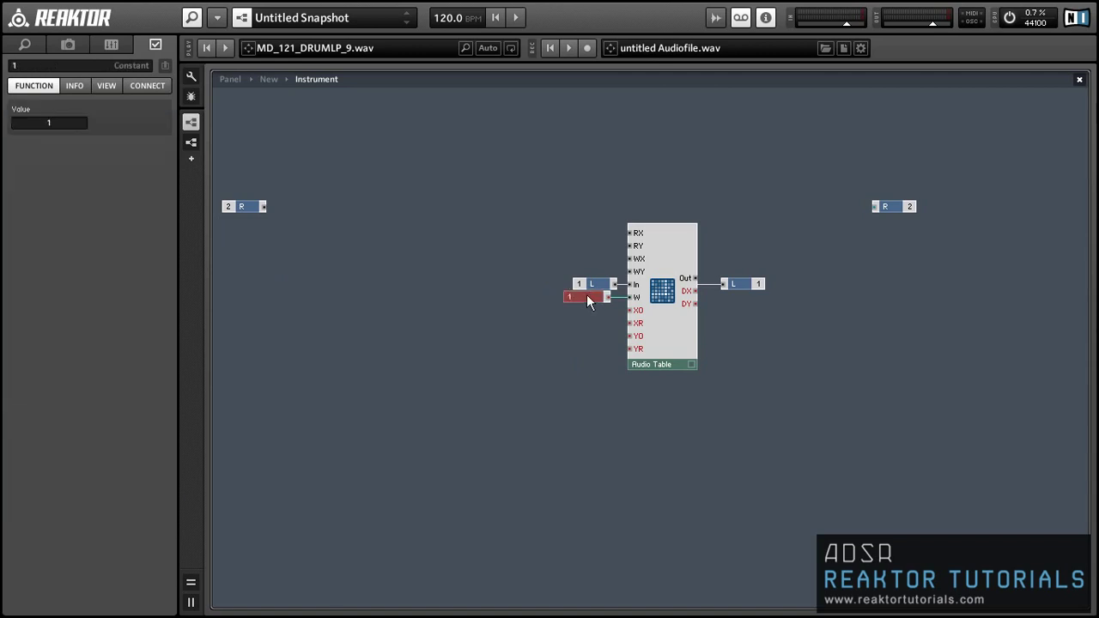
left_click(566, 355)
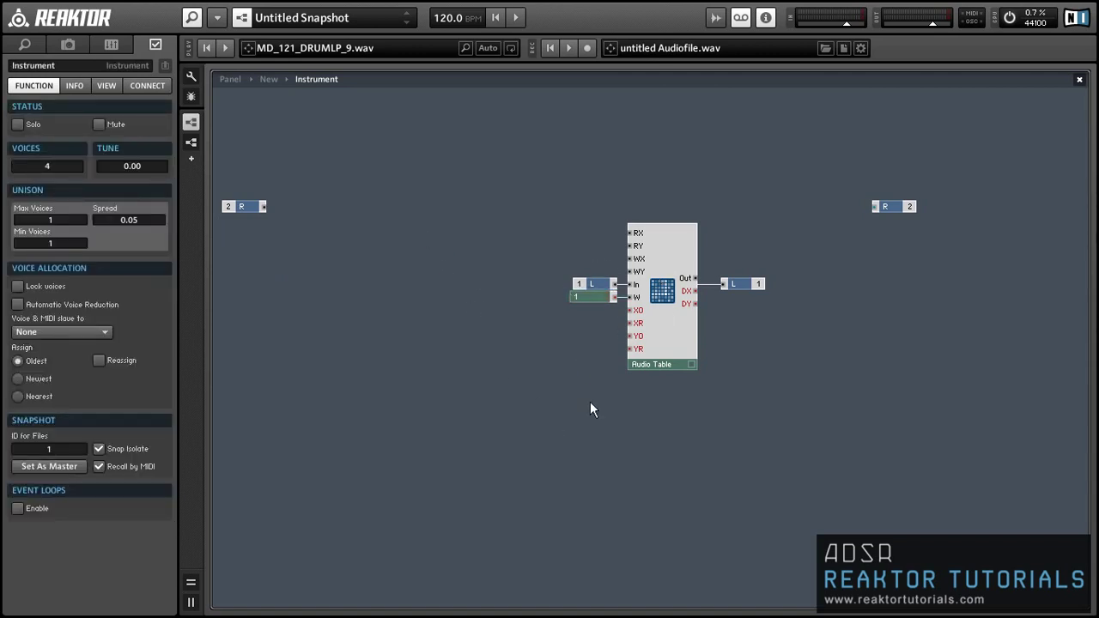
- Insert a Ramp oscillator and position it between the R input terminal and the Audio Table
right_click(379, 165)
mouse_move(404, 172)
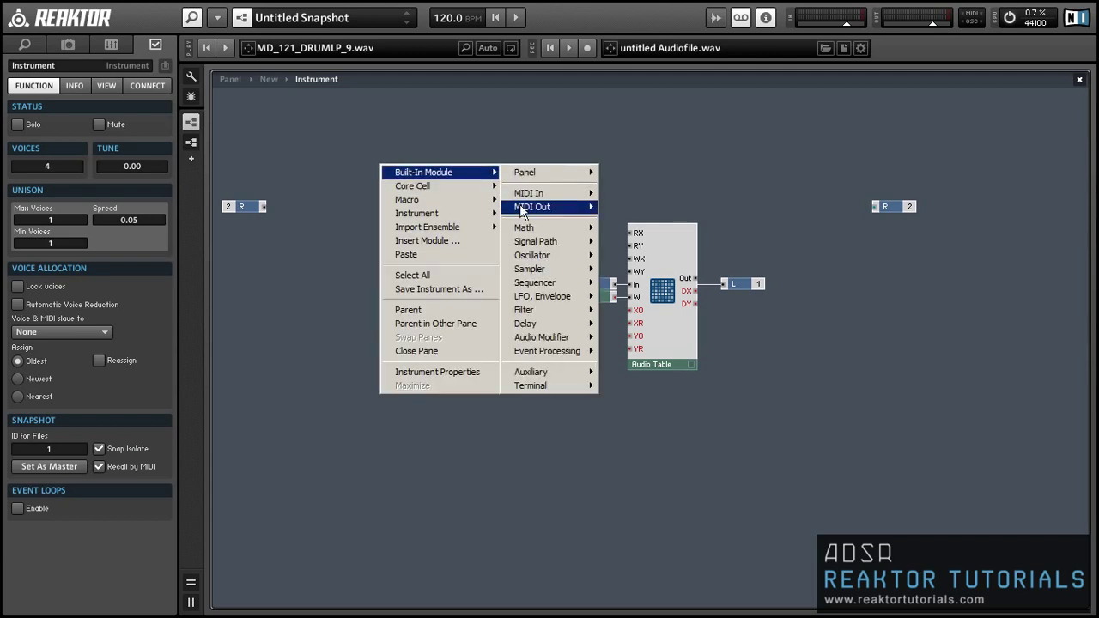
mouse_move(530, 255)
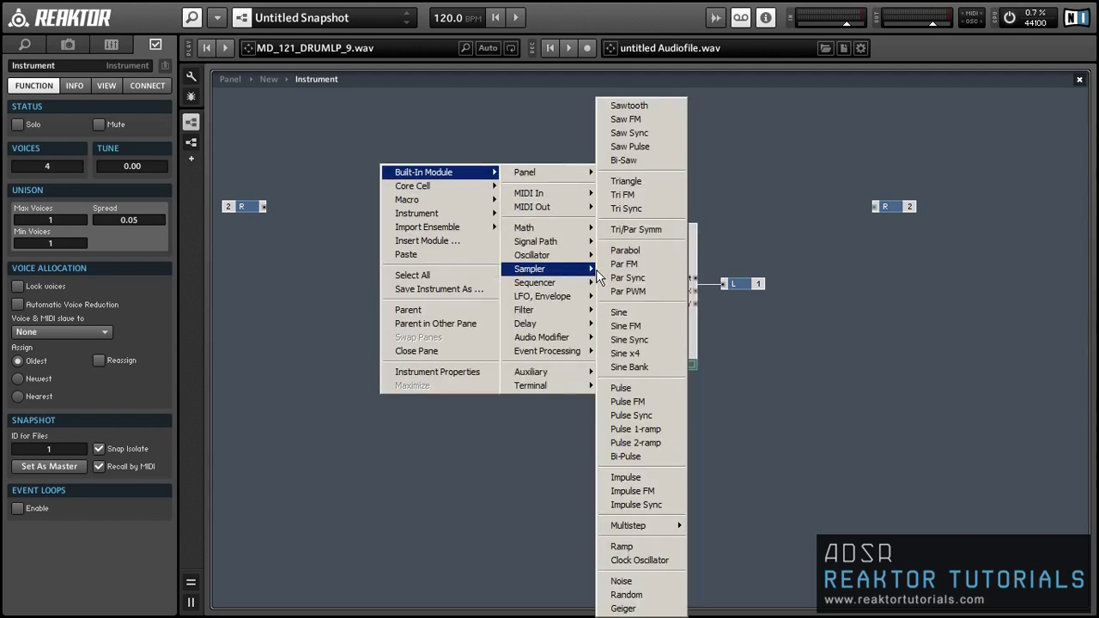
left_click(640, 546)
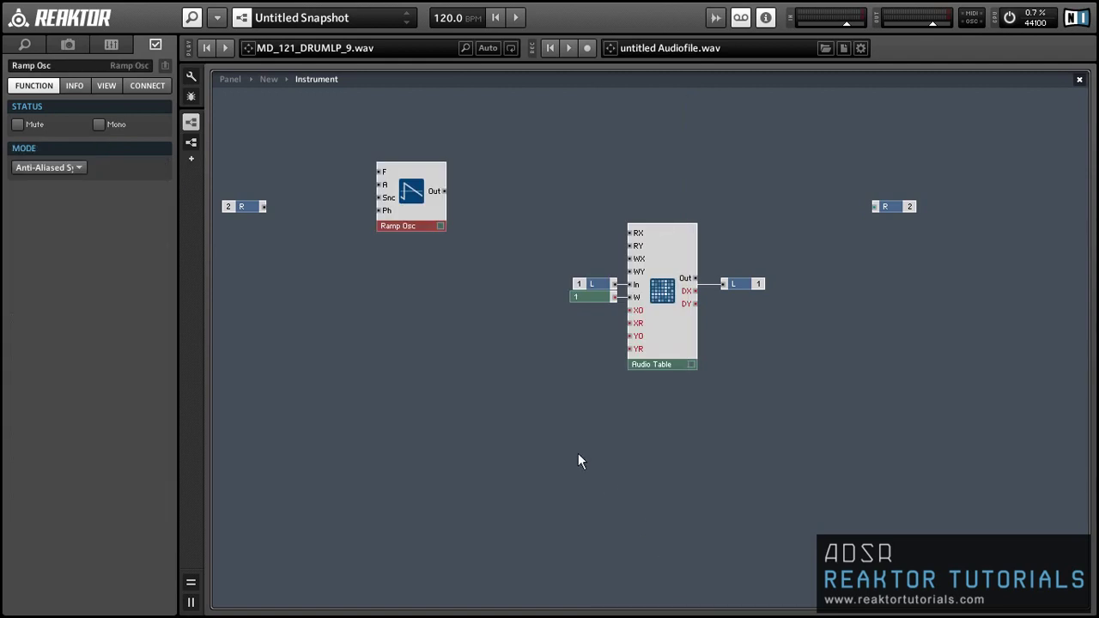
left_click_drag(434, 225, 456, 267)
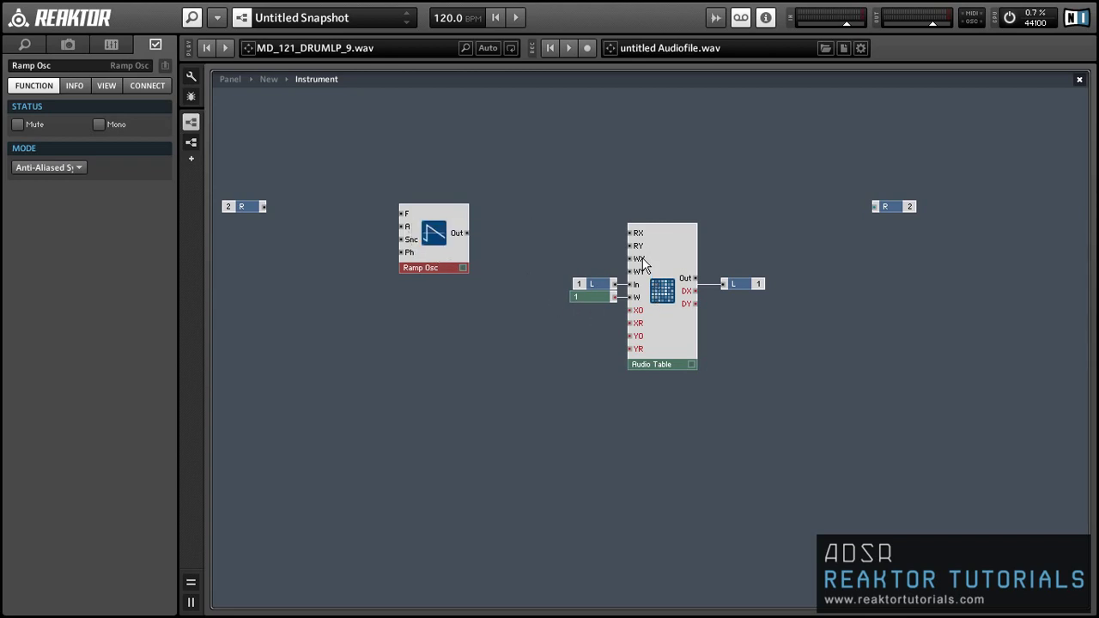
- Wire the Audio Table's DX output to the Ramp Osc's A input and shift the oscillator slightly lower
mouse_move(644, 262)
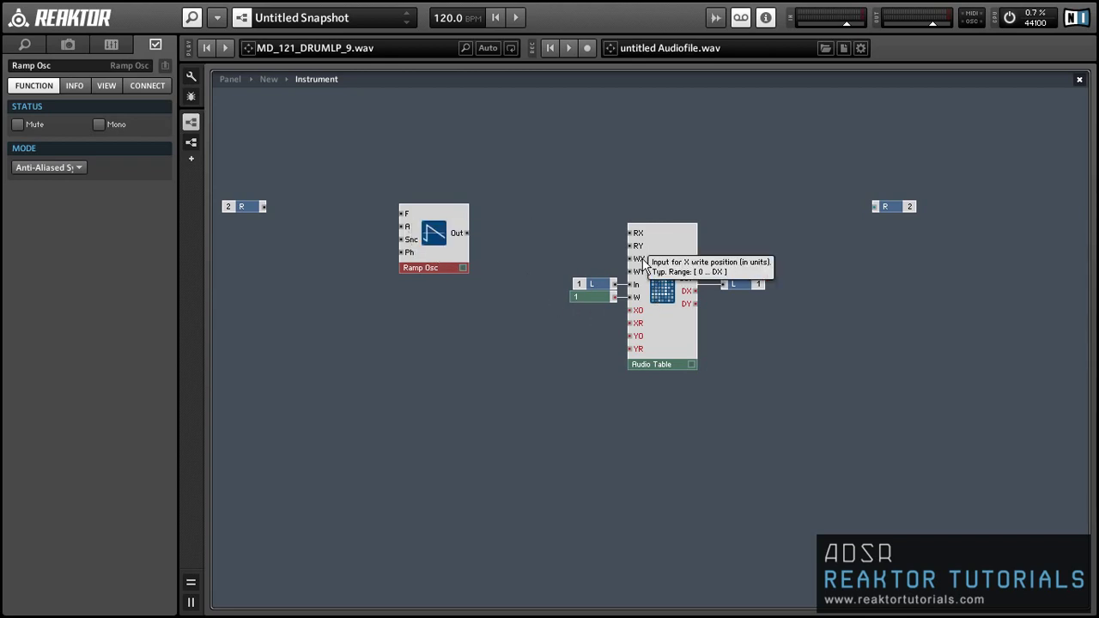
mouse_move(689, 294)
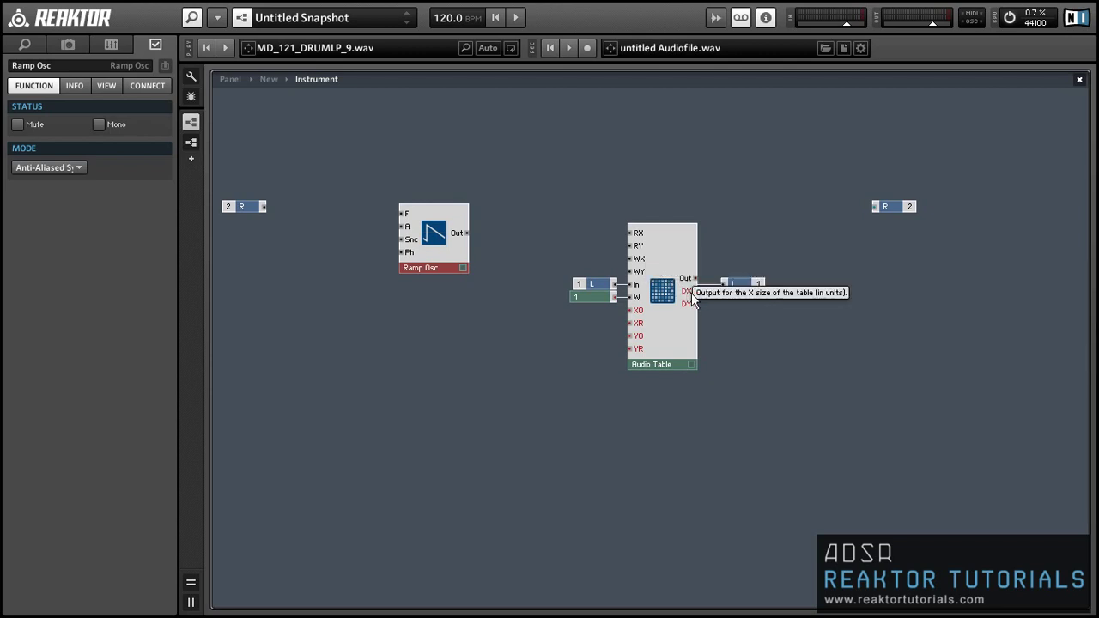
left_click_drag(690, 295, 407, 231)
left_click_drag(426, 267, 429, 307)
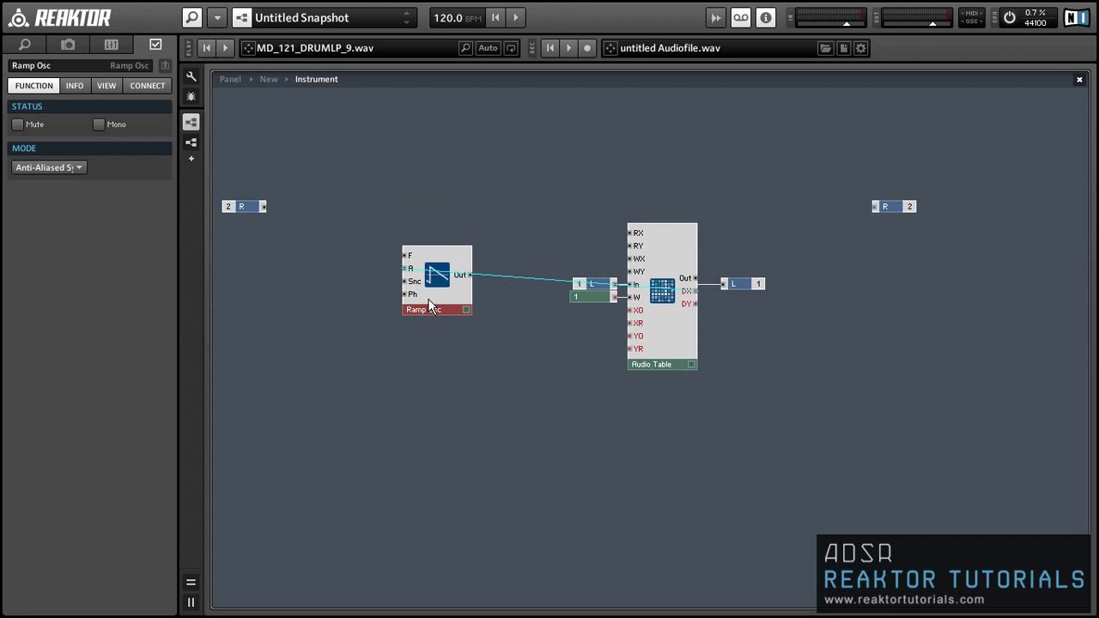
left_click(784, 295)
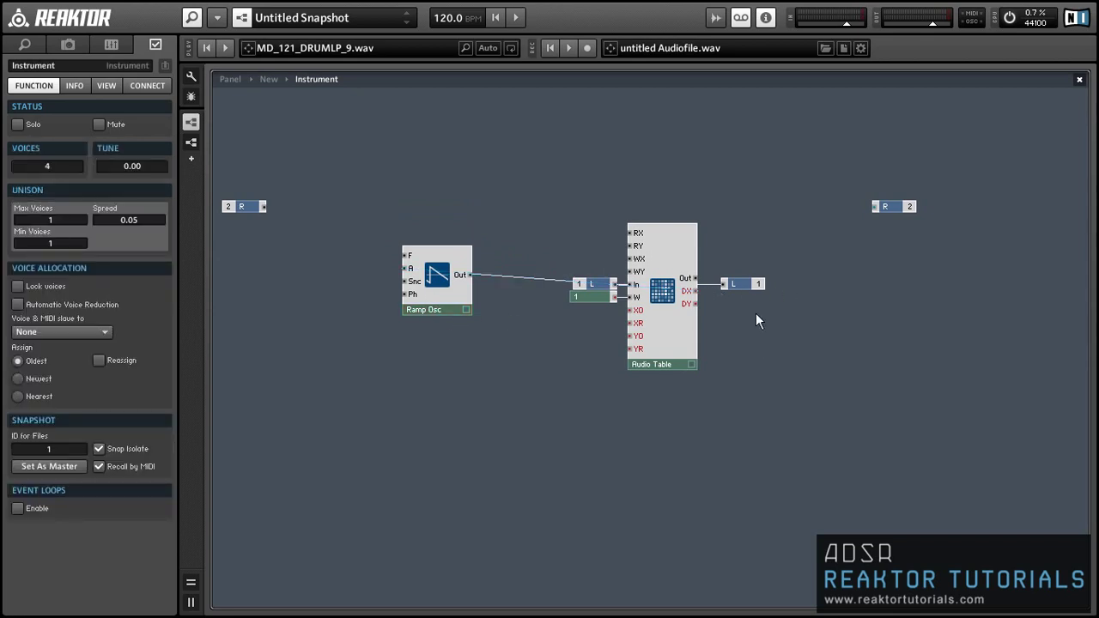
- Insert a System Info module beside the Audio Table, below the L output terminal
right_click(755, 315)
mouse_move(773, 322)
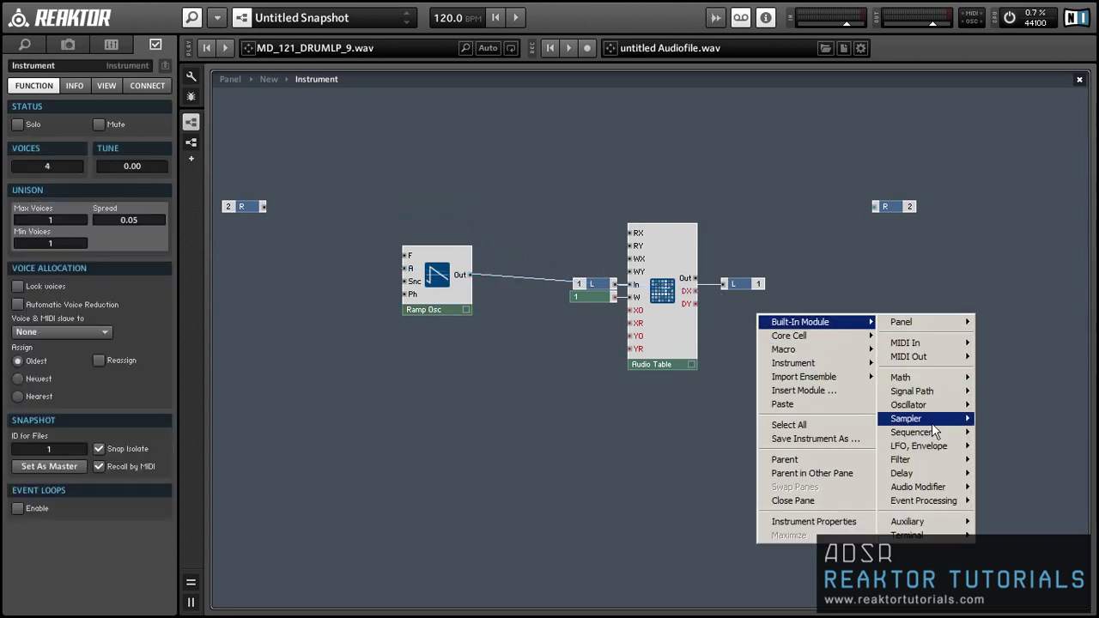
mouse_move(959, 523)
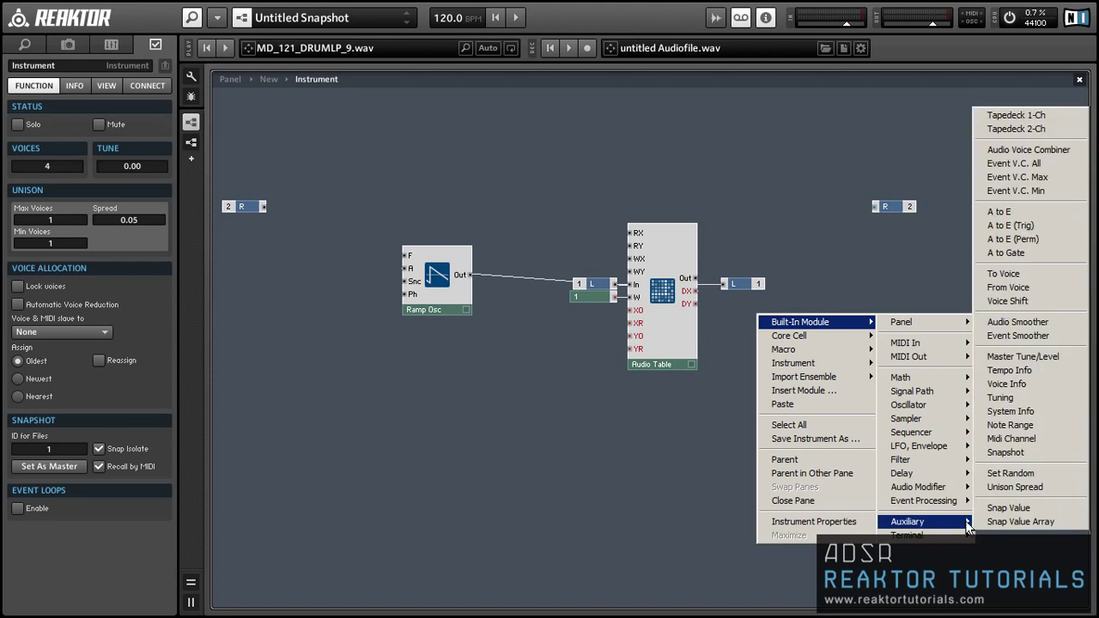
left_click(1047, 410)
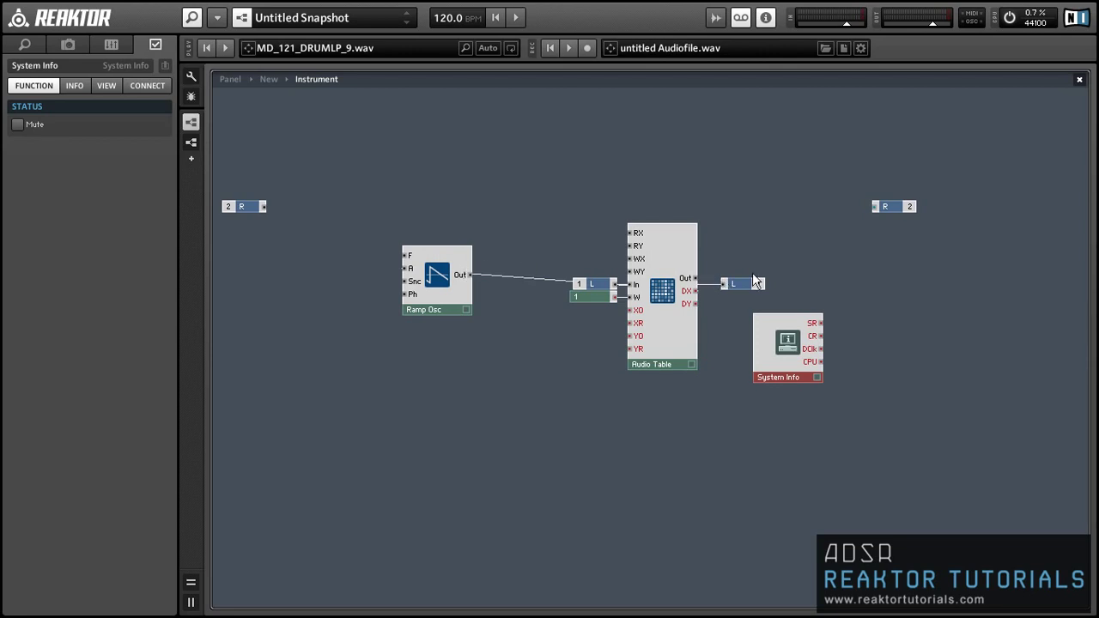
- Insert a Divide, x/y module above System Info and wire SR to its first input and the Audio Table's DX to its second
right_click(829, 275)
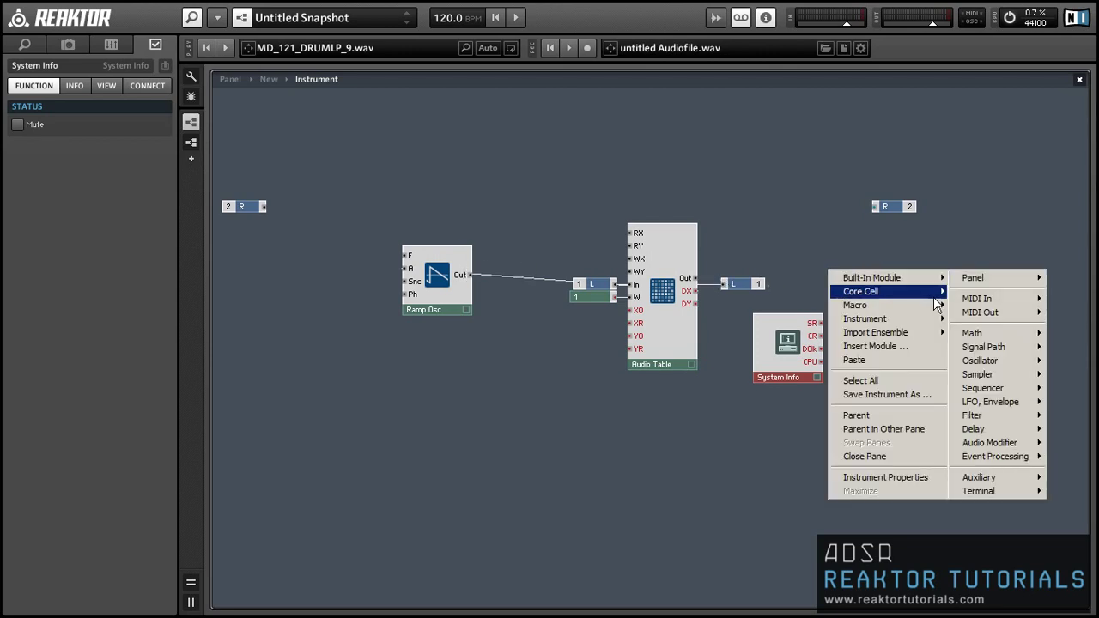
mouse_move(893, 277)
mouse_move(979, 333)
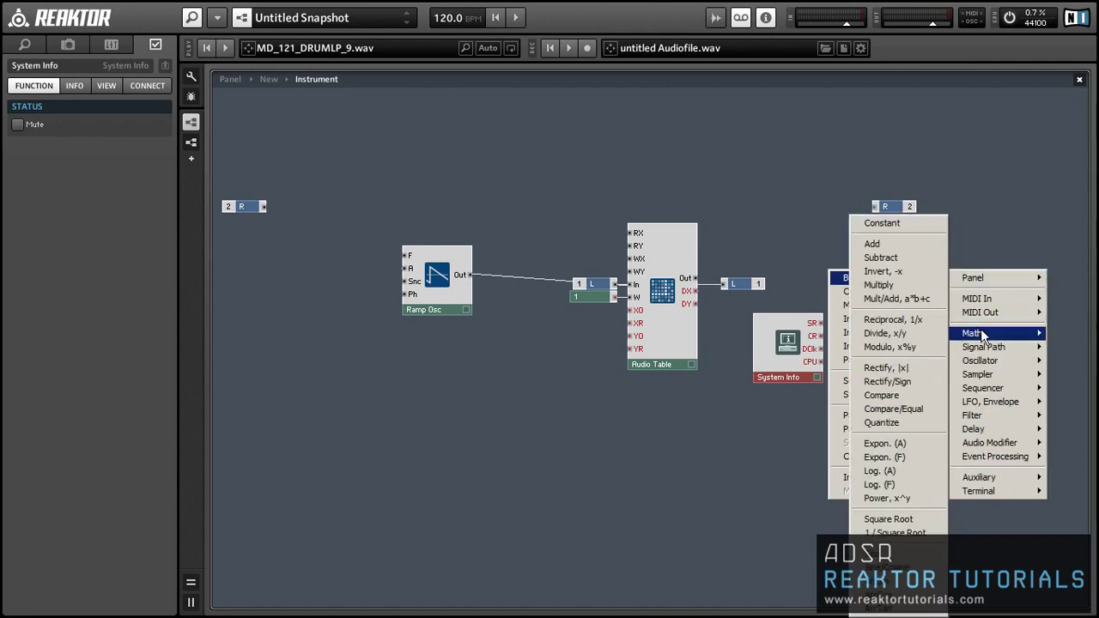
left_click(875, 333)
left_click_drag(820, 322, 697, 291)
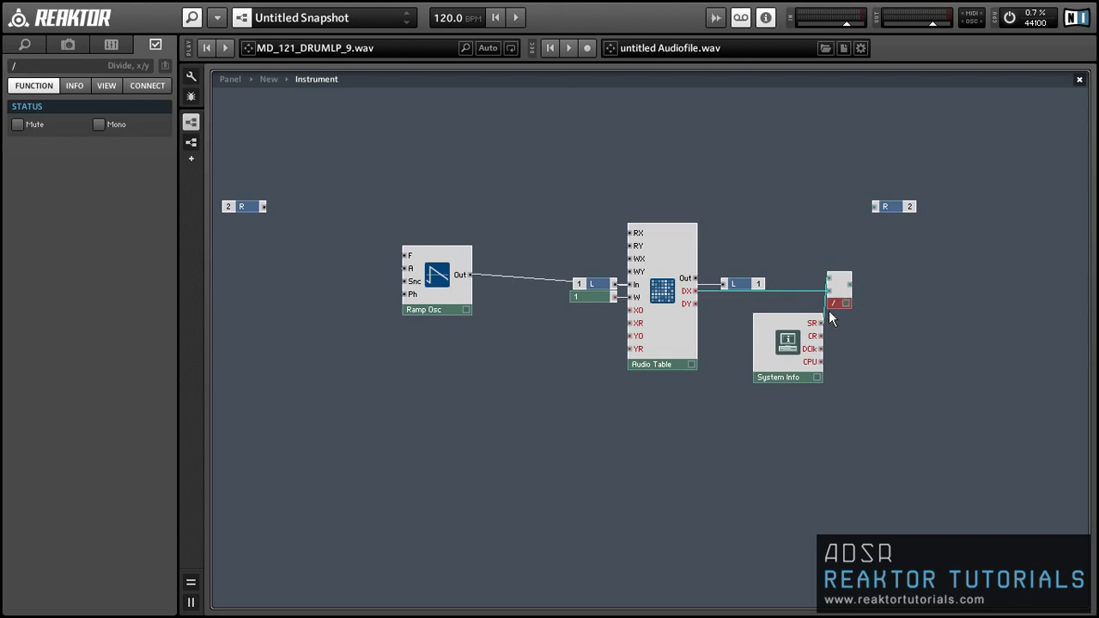
- Move System Info closer to the Audio Table and wire the divider's output to the Ramp Osc's F input
left_click_drag(793, 352, 767, 334)
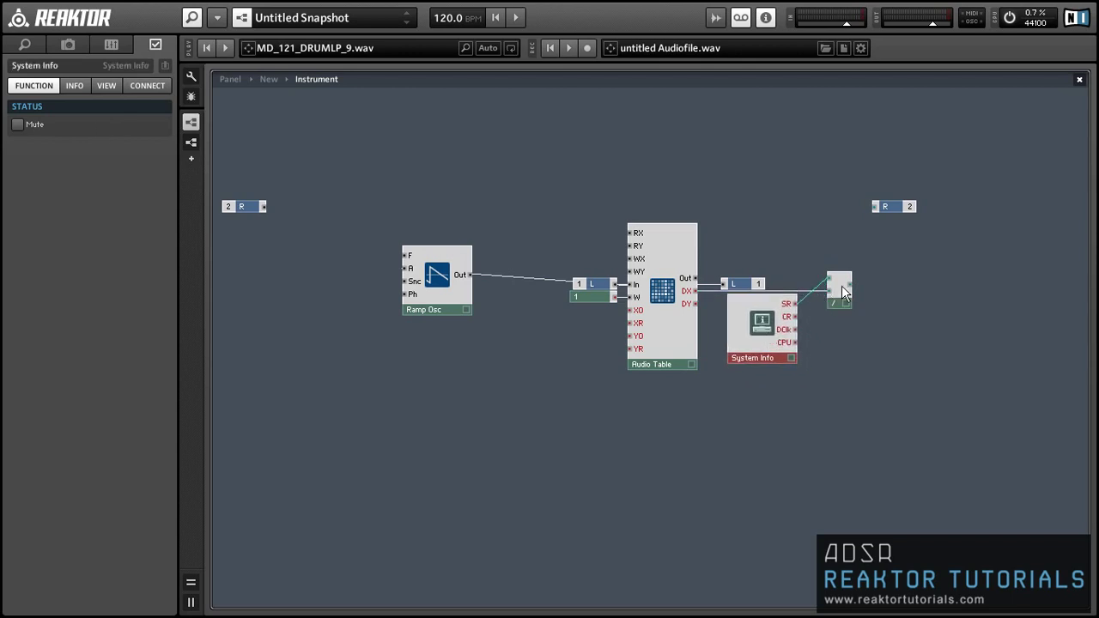
left_click_drag(848, 285, 411, 259)
left_click(463, 206)
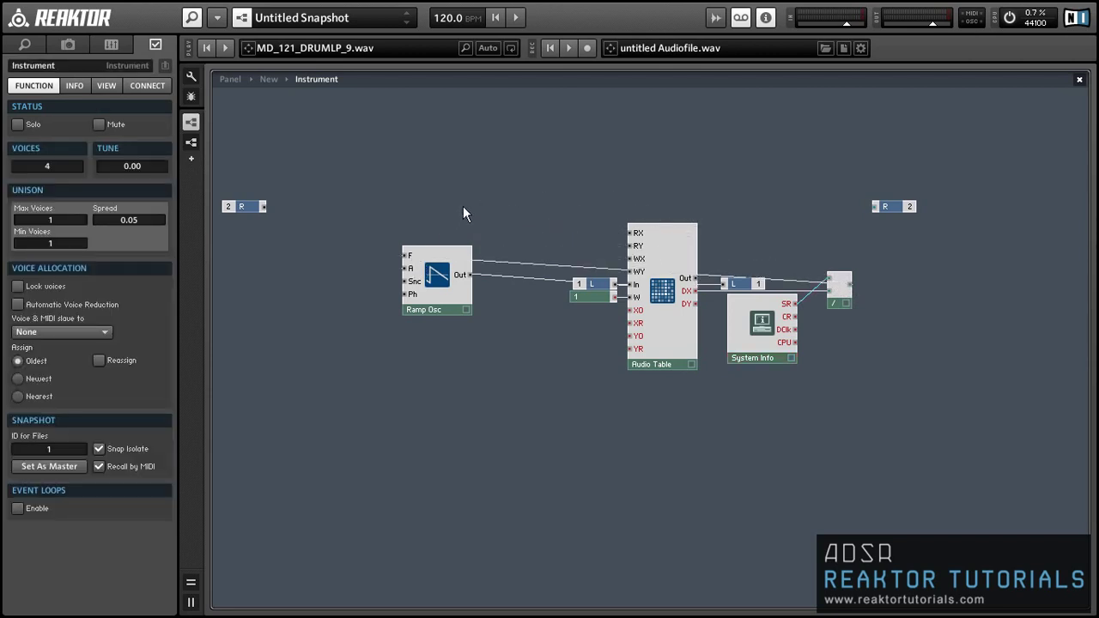
- Wire the Ramp Osc's output to the Audio Table's WX input and move the oscillator close beside the table
left_click_drag(471, 277, 631, 268)
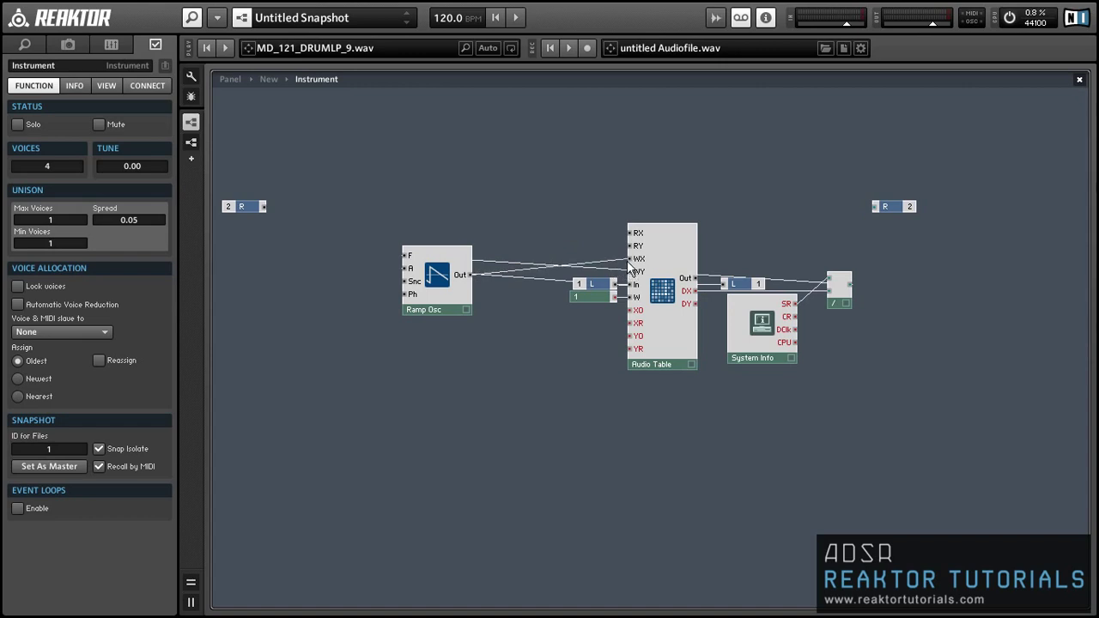
left_click(441, 308)
left_click_drag(441, 308, 530, 289)
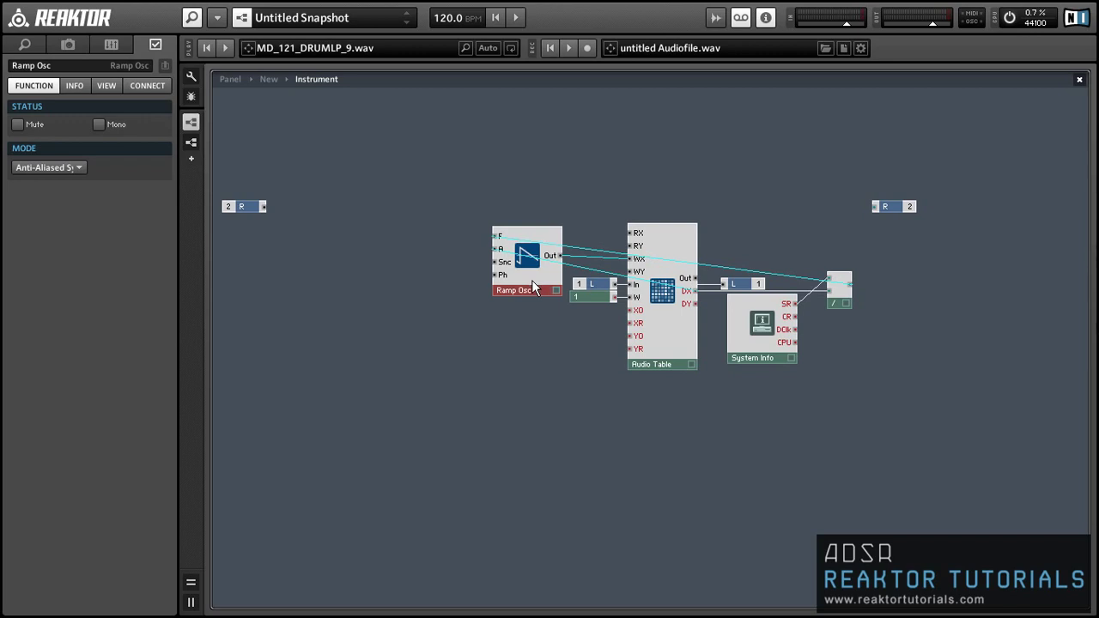
left_click_drag(533, 280, 533, 283)
left_click(595, 389)
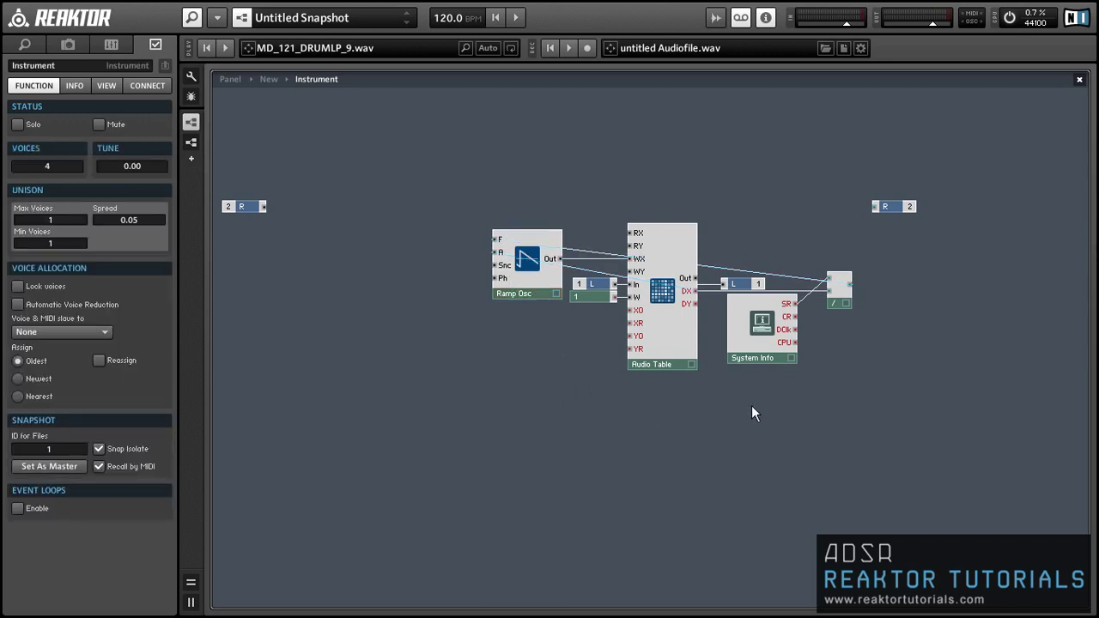
- Insert a Numeric Readout module beside the divider and wire the divider's output to it
double_click(758, 405)
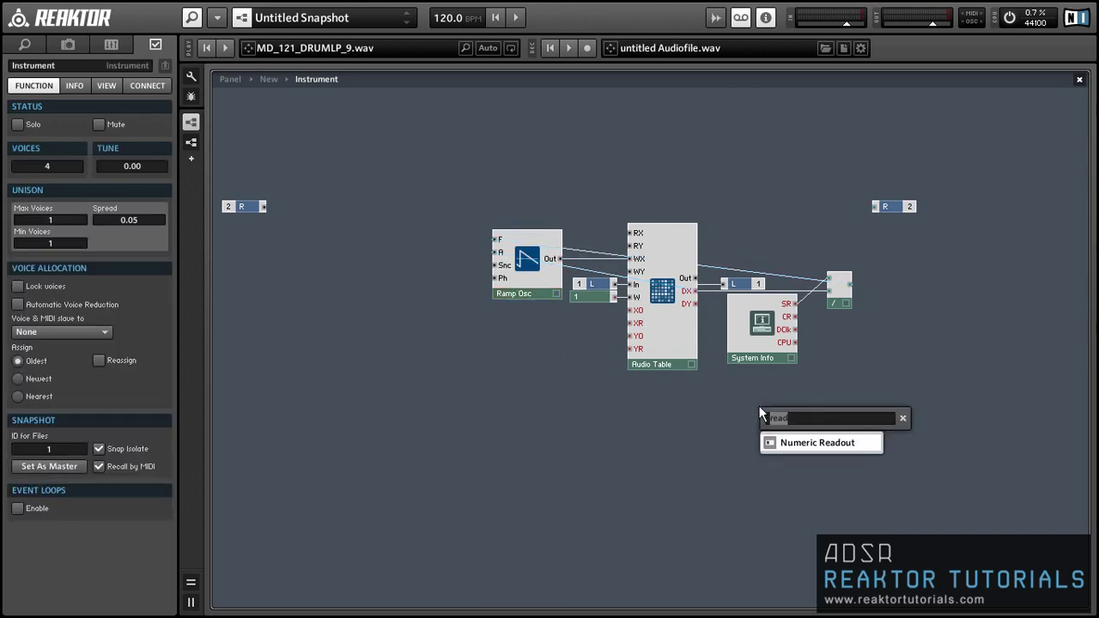
type("num")
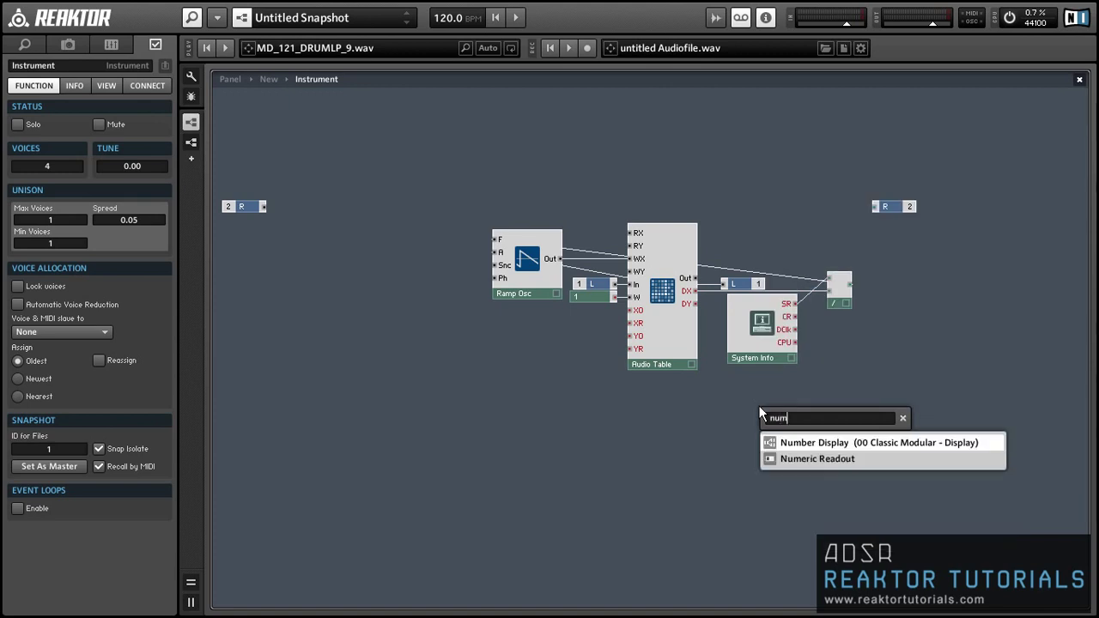
key("Down")
key("Return")
left_click_drag(759, 409, 848, 288)
left_click_drag(807, 407, 917, 280)
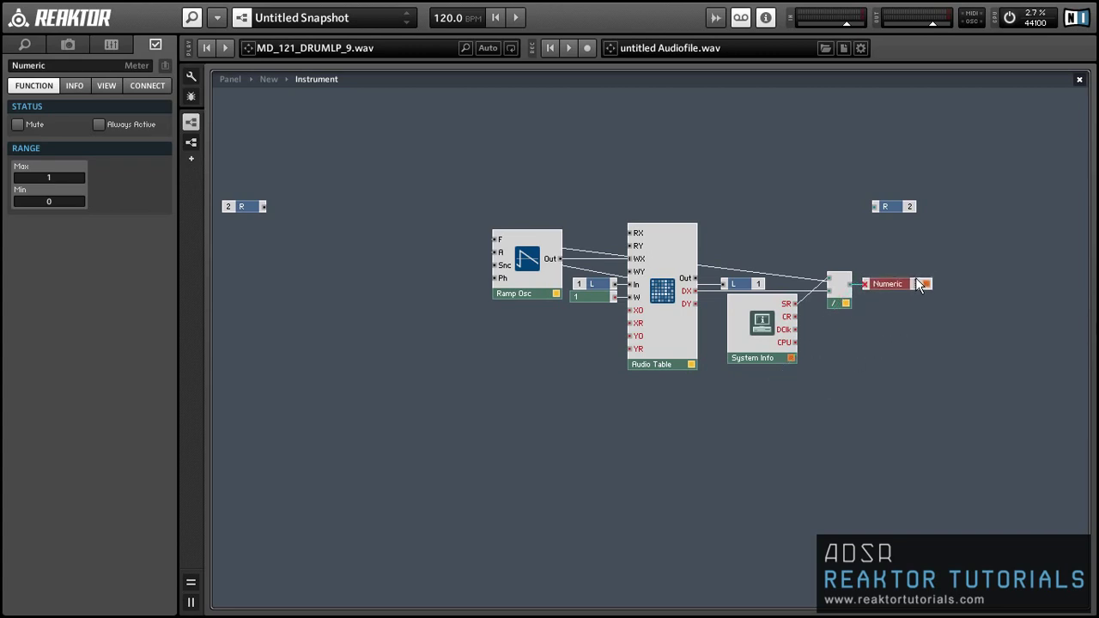
- Select the group of modules from the Ramp Osc through the divider and switch them to mono
left_click_drag(872, 393, 534, 277)
right_click(534, 278)
key("Escape")
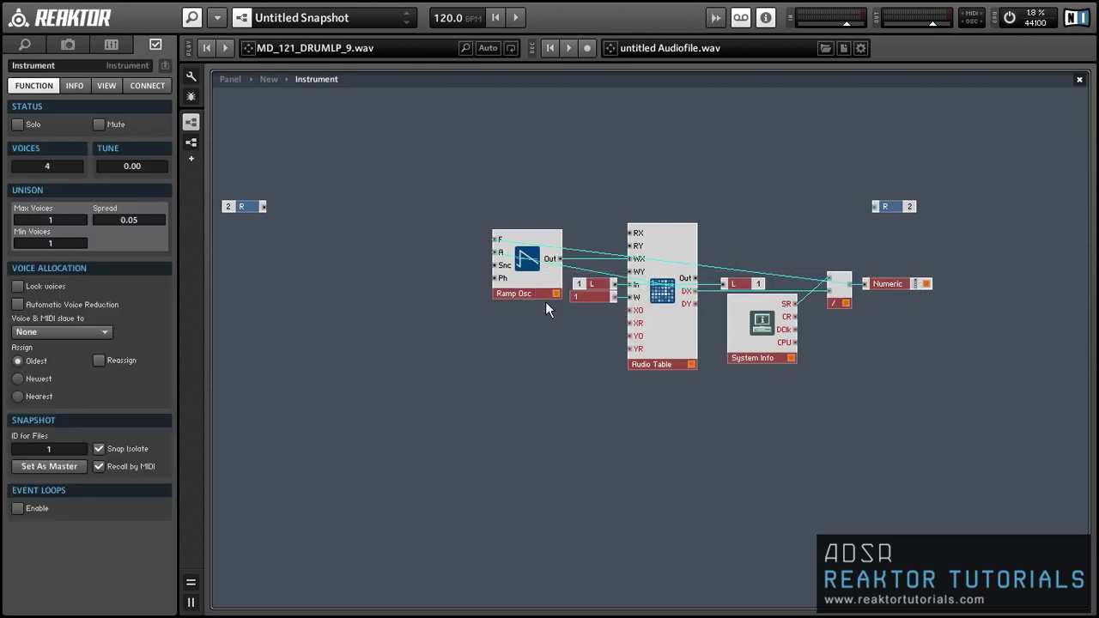
left_click(554, 327)
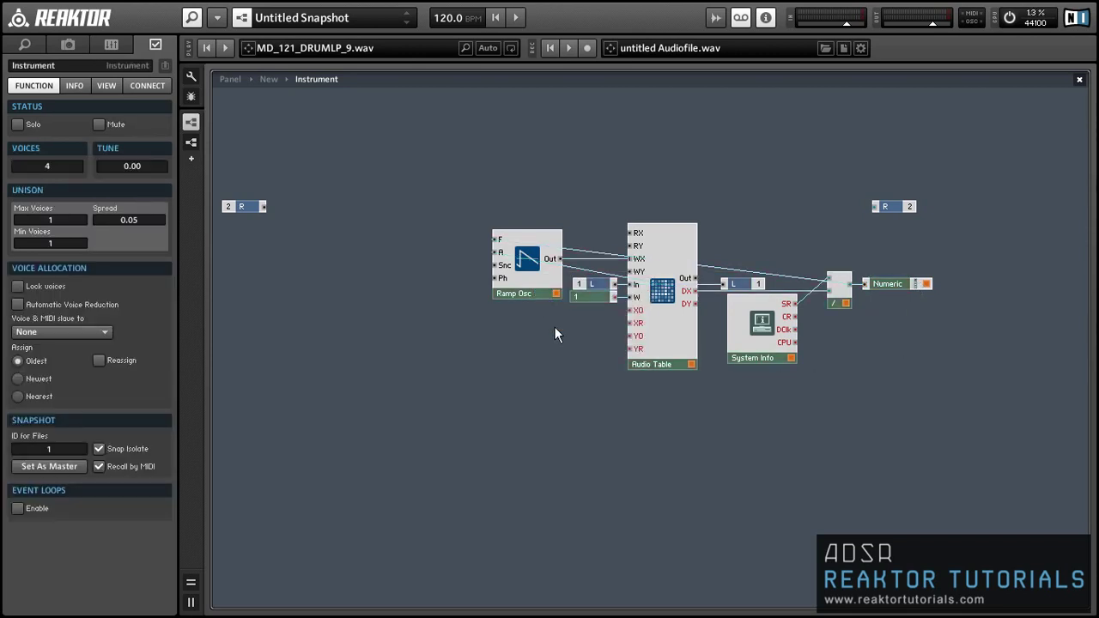
- Show the instrument's panel and hide the Numeric readout from it
left_click(225, 82)
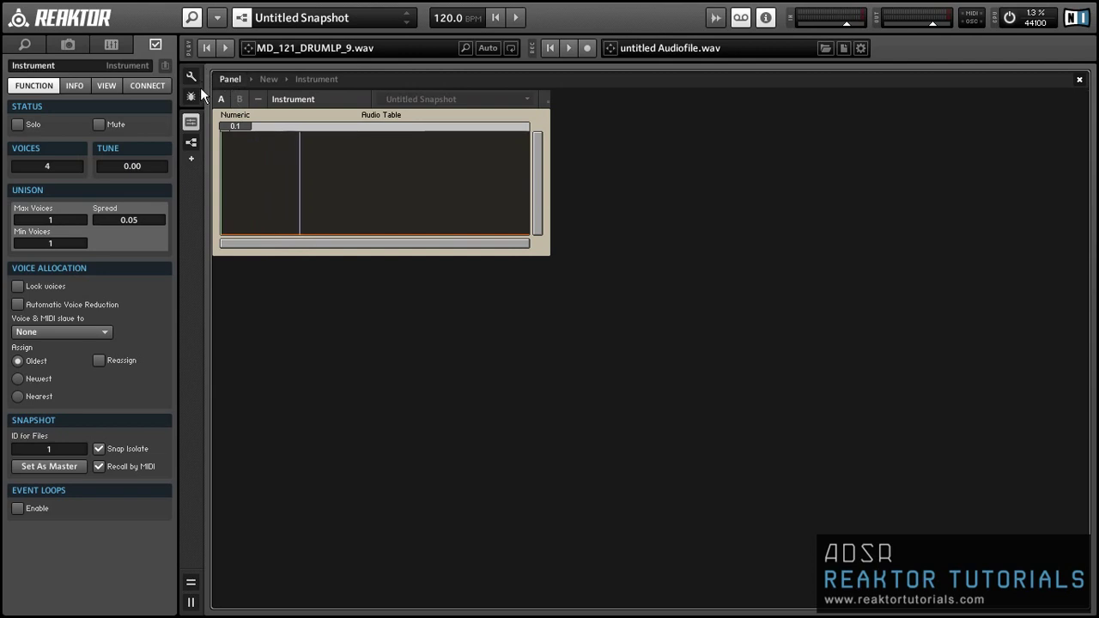
left_click(228, 126)
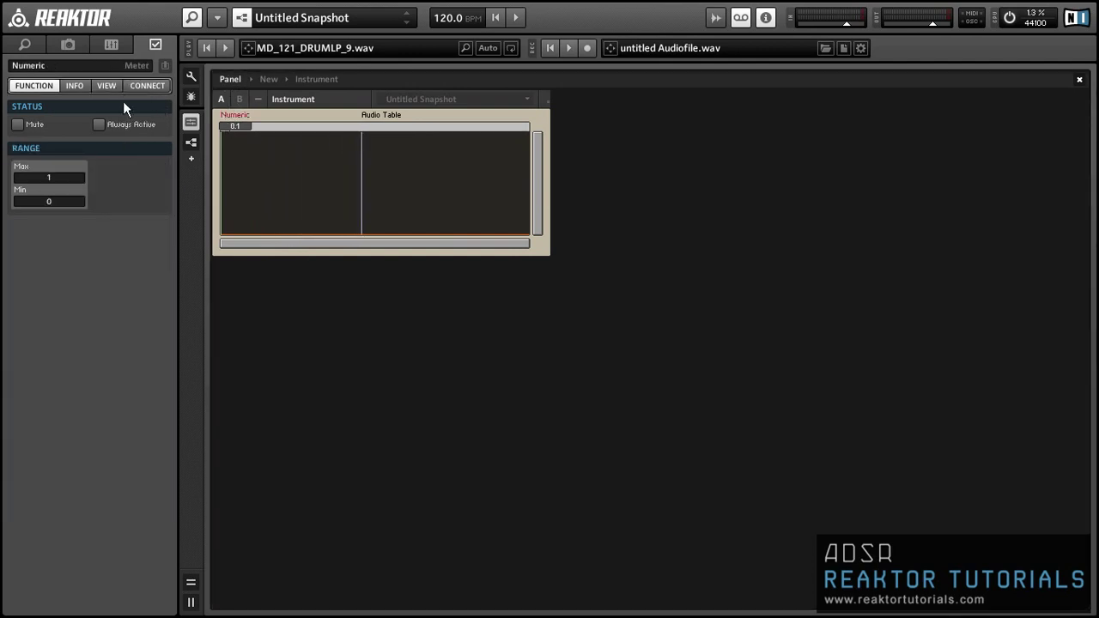
left_click(106, 86)
left_click(17, 259)
- Turn off the Audio Table's horizontal and vertical scrollbars, label and value display on the panel
left_click(242, 157)
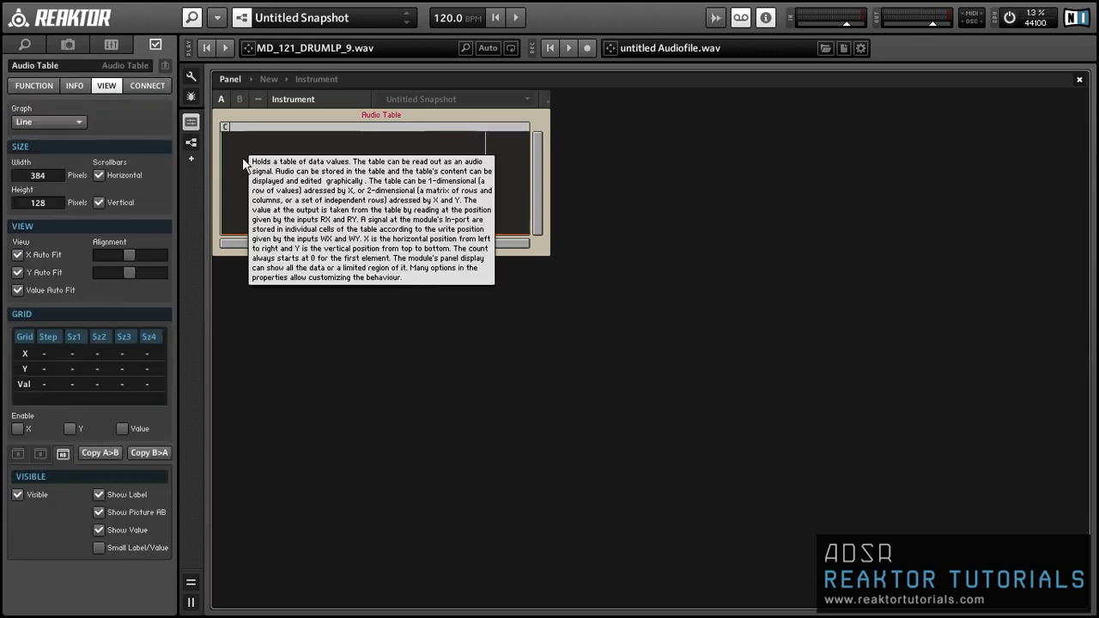
left_click(98, 176)
left_click(103, 201)
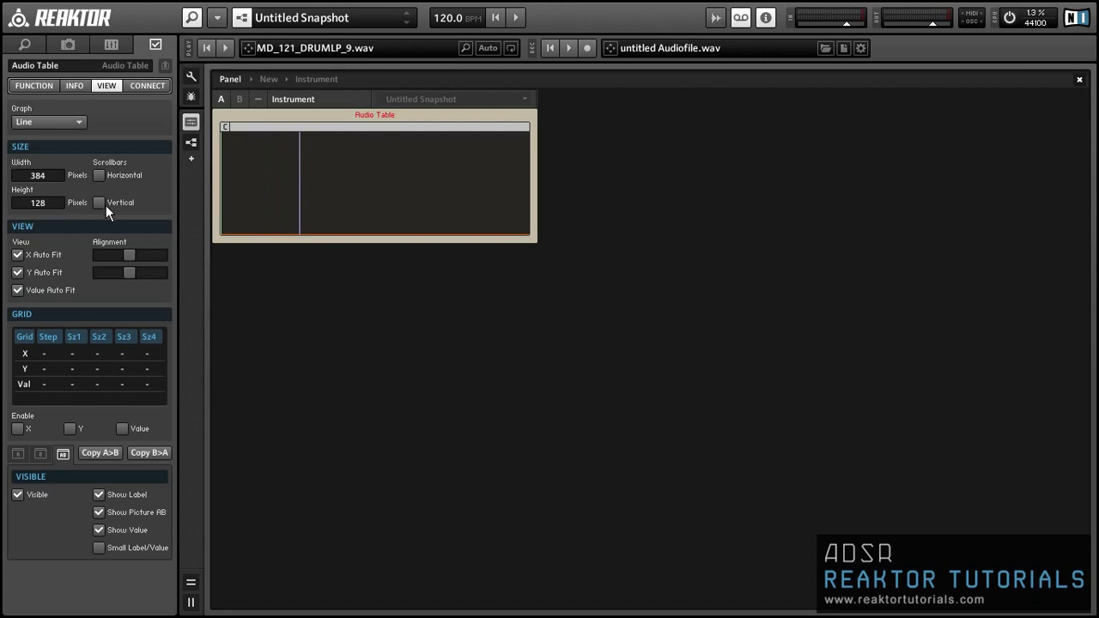
left_click(98, 495)
left_click(98, 530)
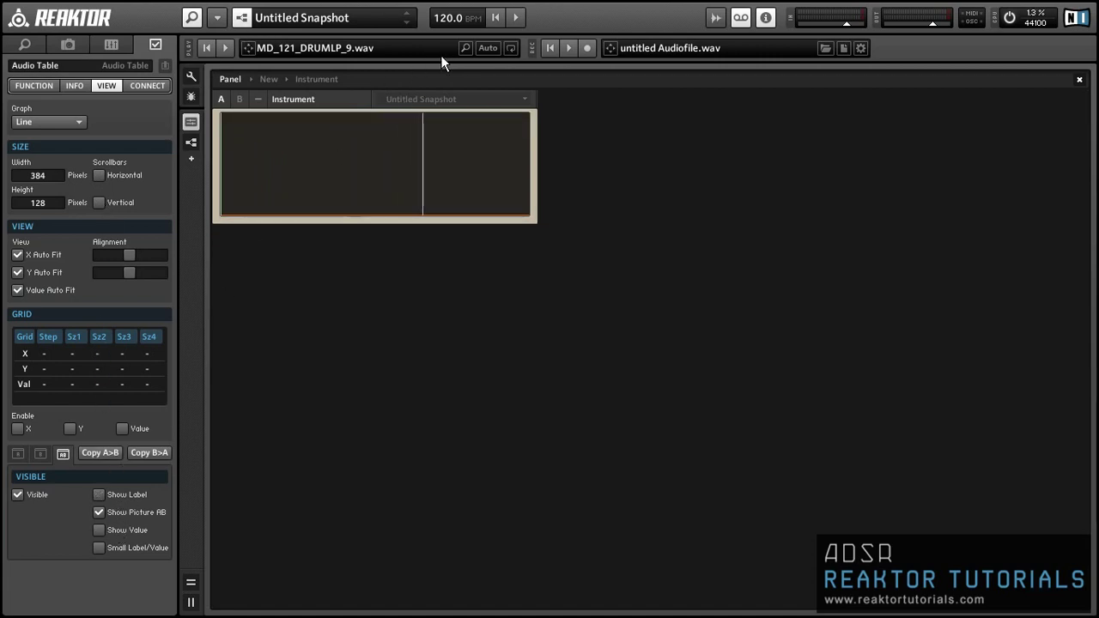
- Enable looping in the audio file player and hide the Audio Table's read and write position lines
left_click(510, 50)
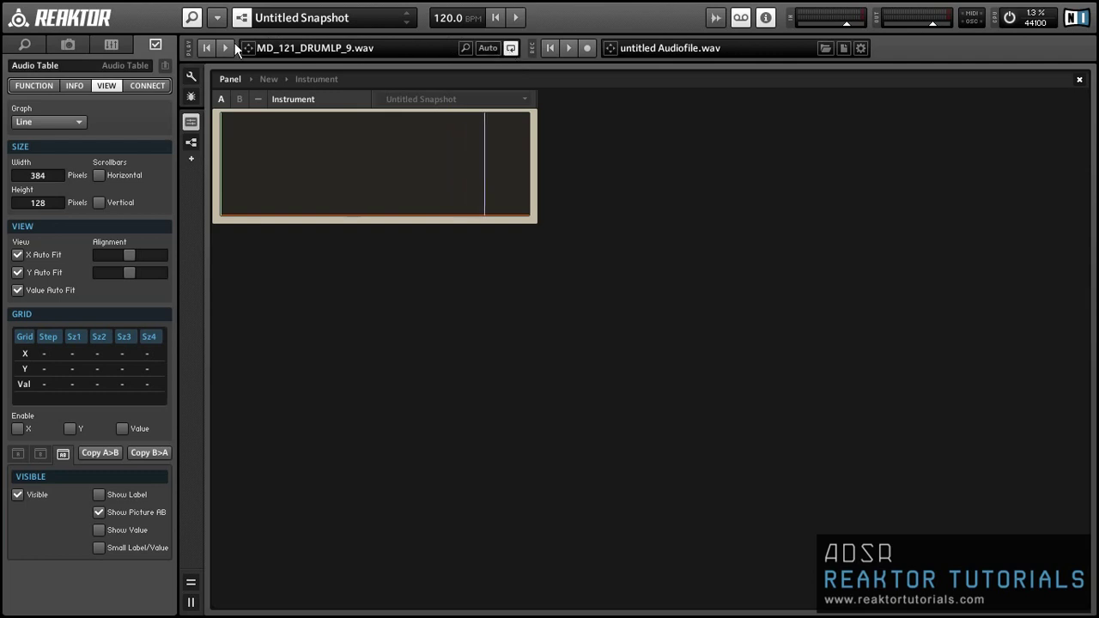
right_click(268, 131)
mouse_move(361, 229)
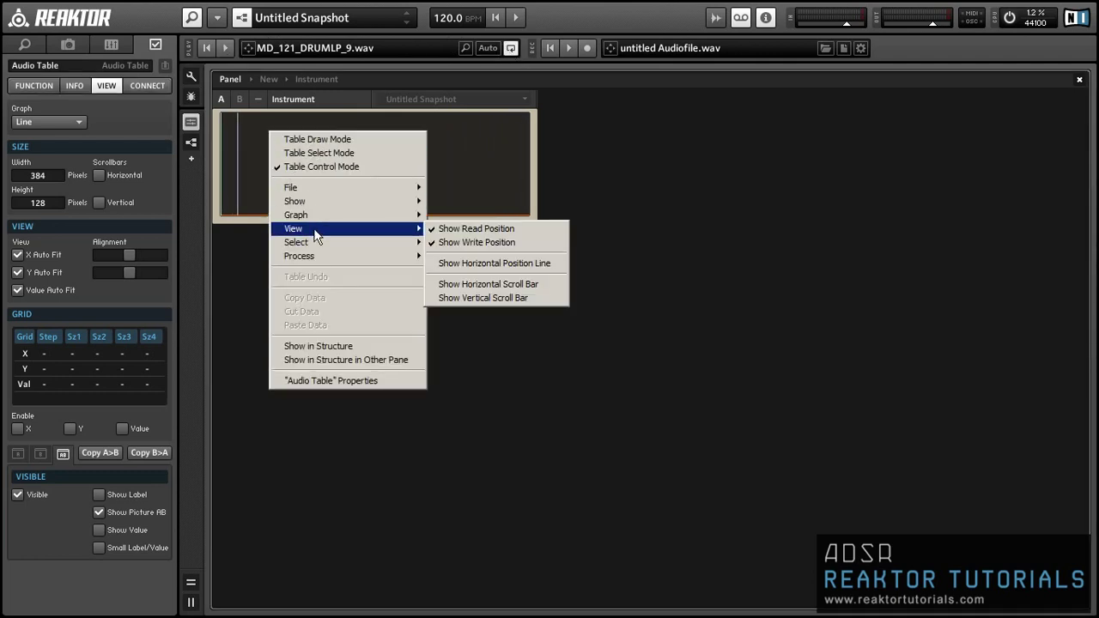
left_click(465, 241)
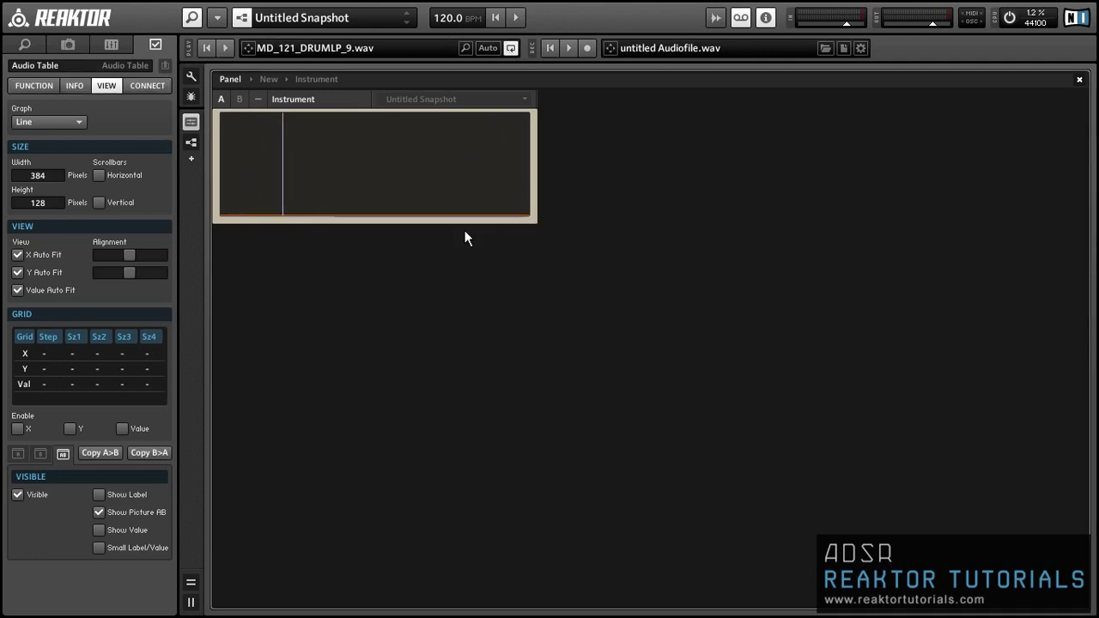
right_click(339, 156)
mouse_move(409, 253)
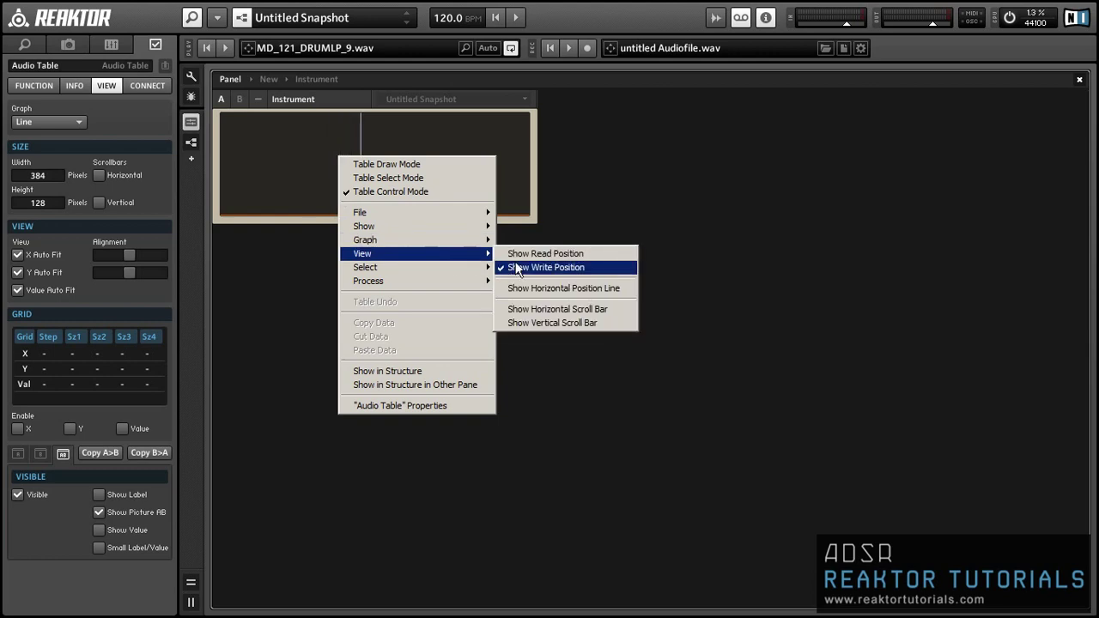
left_click(511, 265)
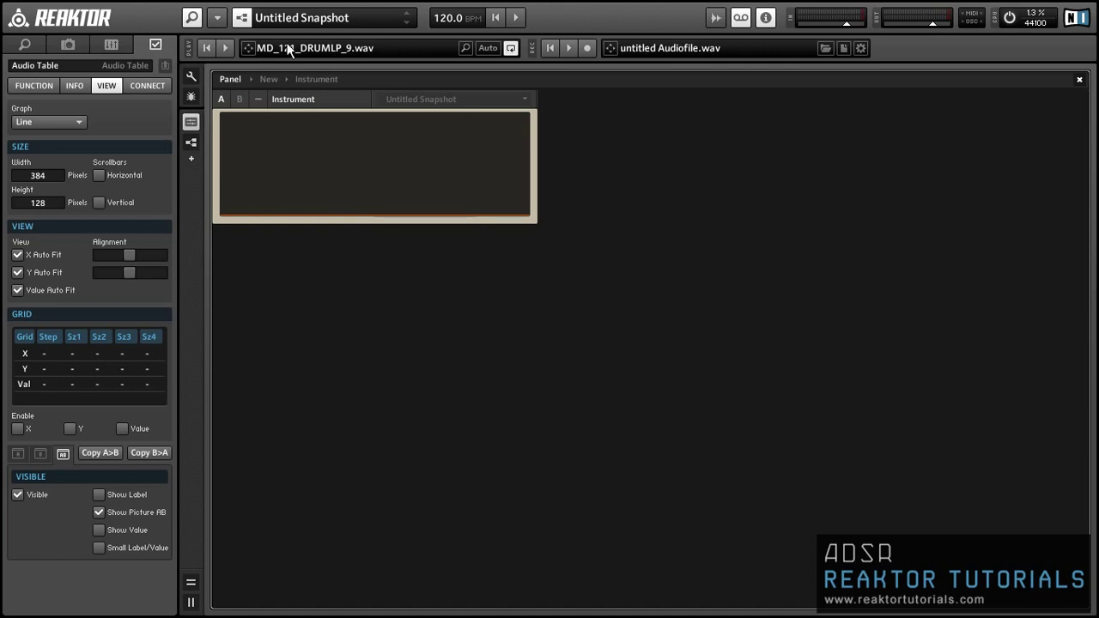
- Play MD_121_DRUMLP_9.wav into the Audio Table and set the table's minimum value to -1
left_click(225, 48)
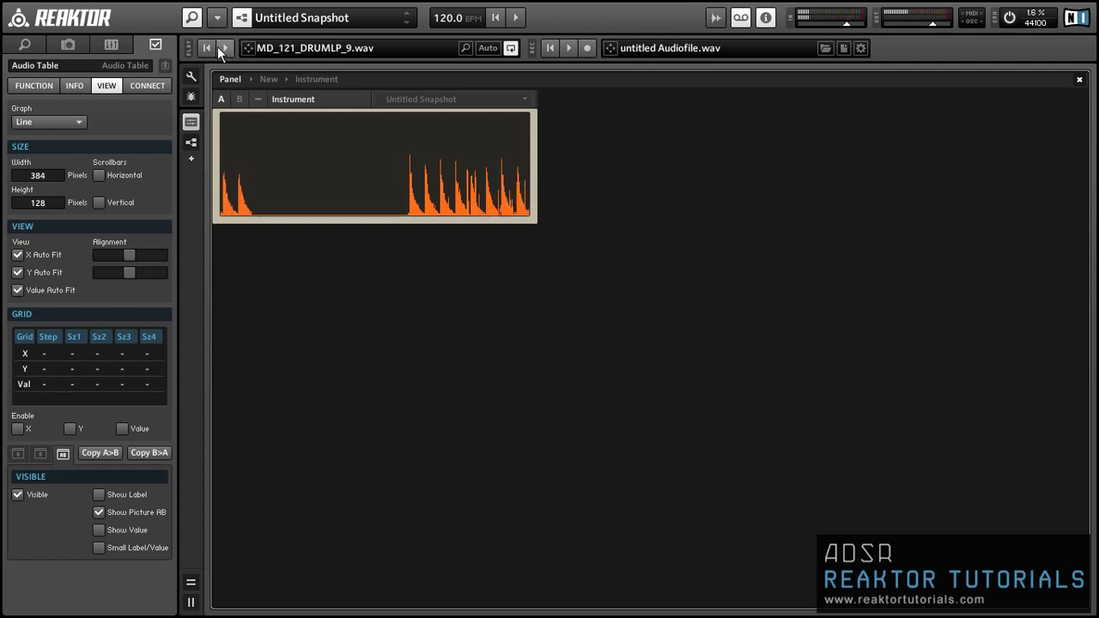
left_click(344, 236)
left_click(354, 184)
left_click(32, 85)
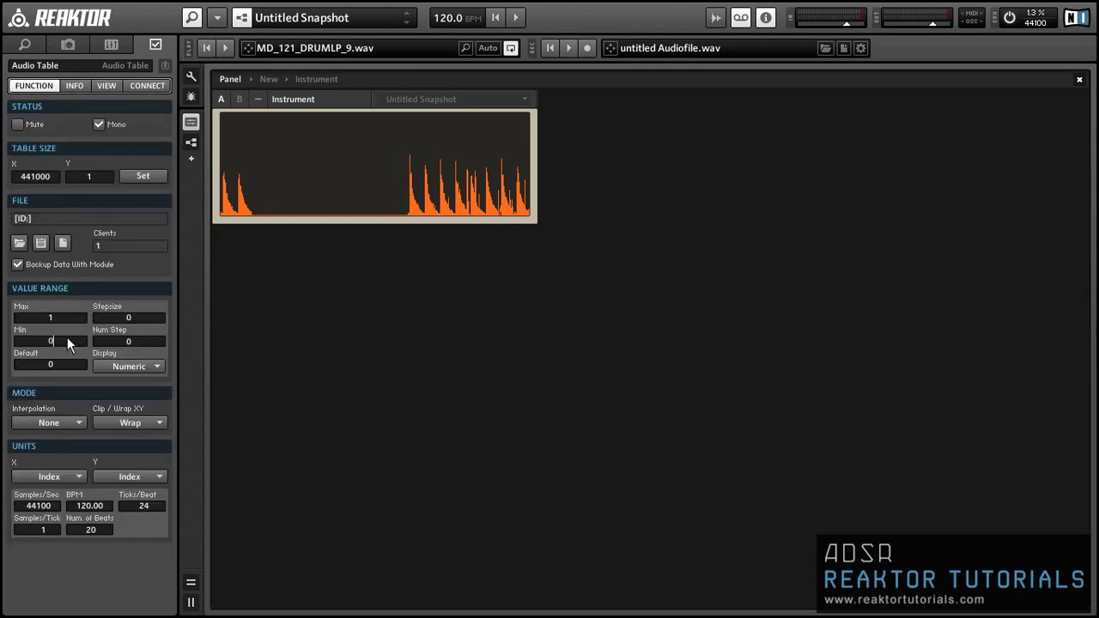
scroll(67, 341, "down", 1)
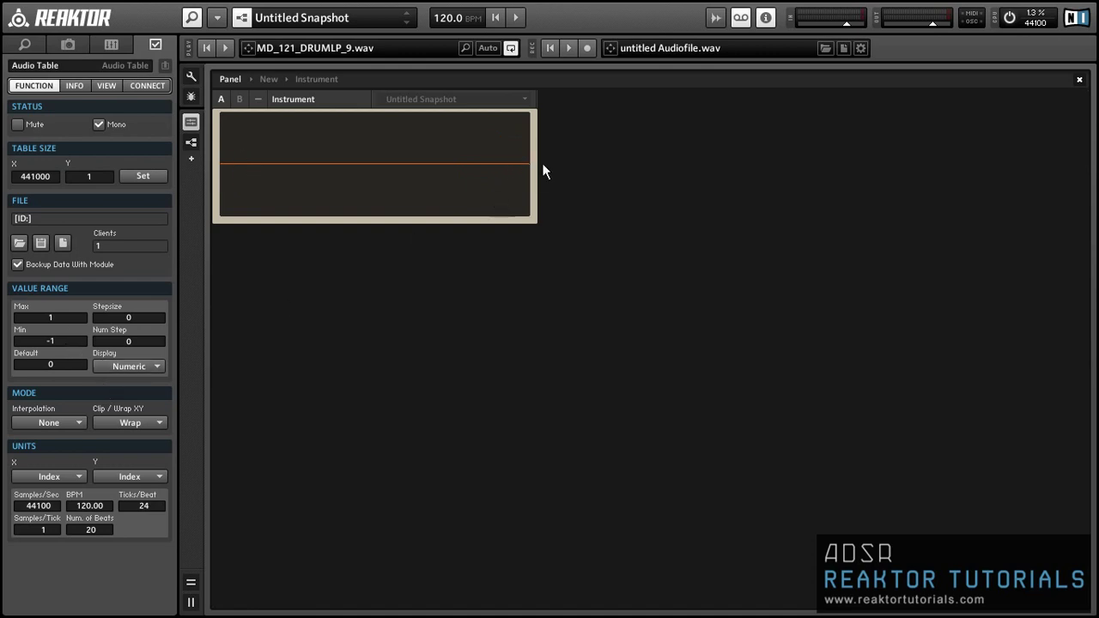
- Return to the instrument structure and move the Ramp Osc further away from the Audio Table
key("ctrl+Tab")
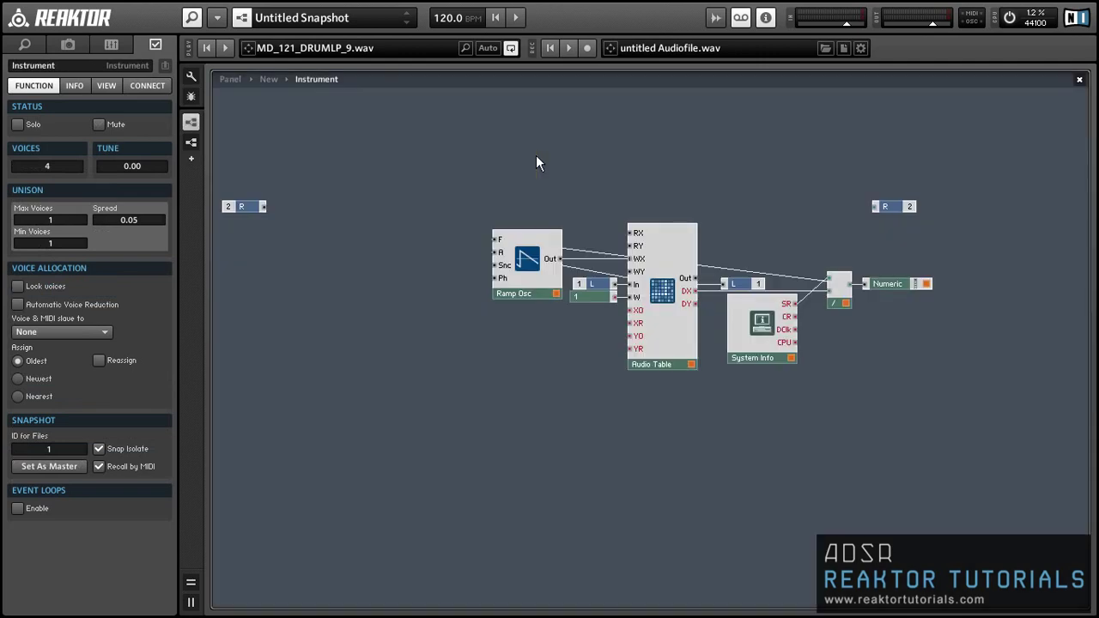
mouse_move(686, 353)
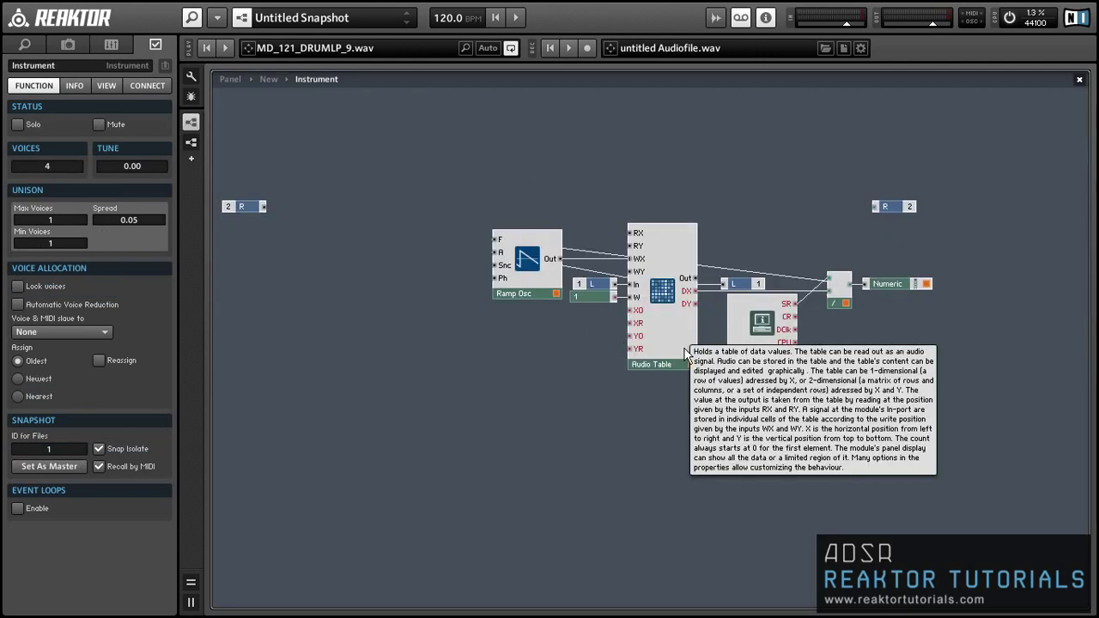
mouse_move(639, 318)
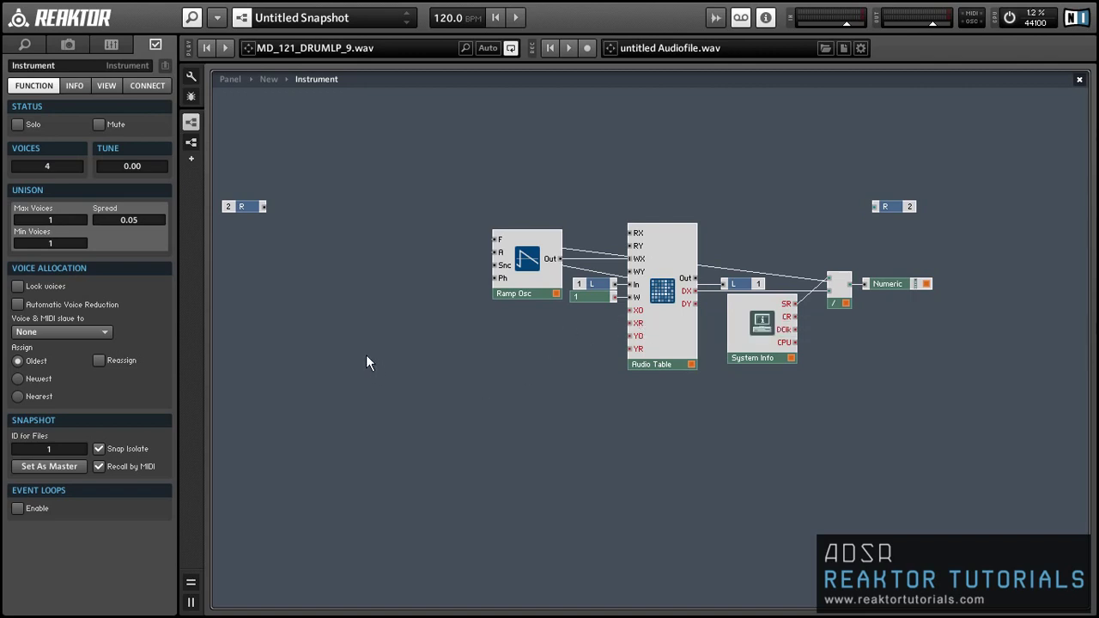
left_click_drag(512, 290, 447, 282)
left_click(465, 355)
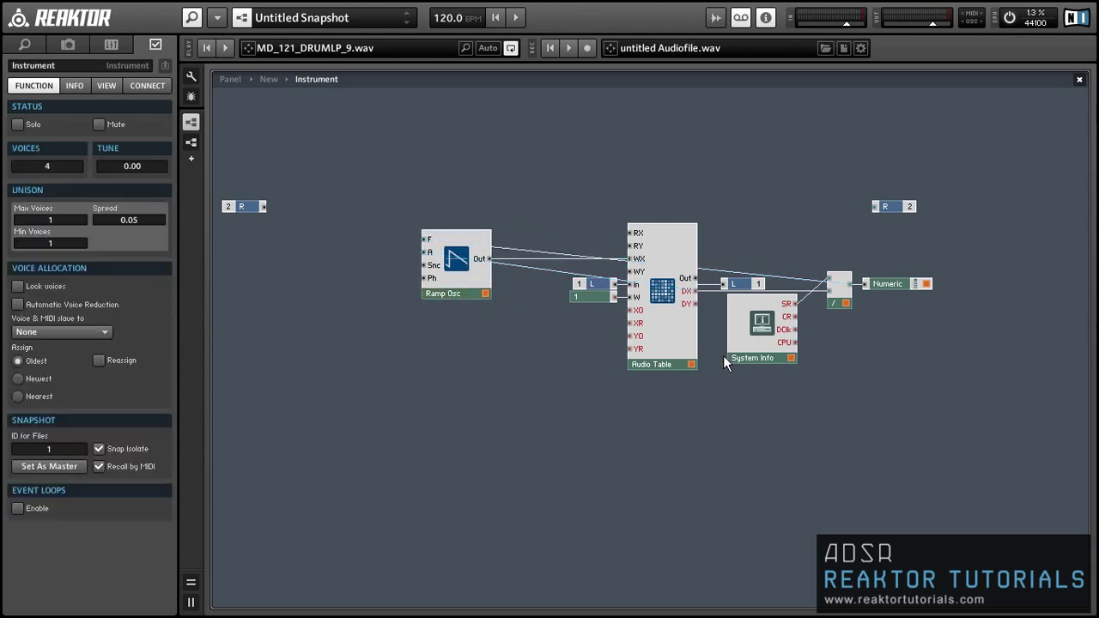
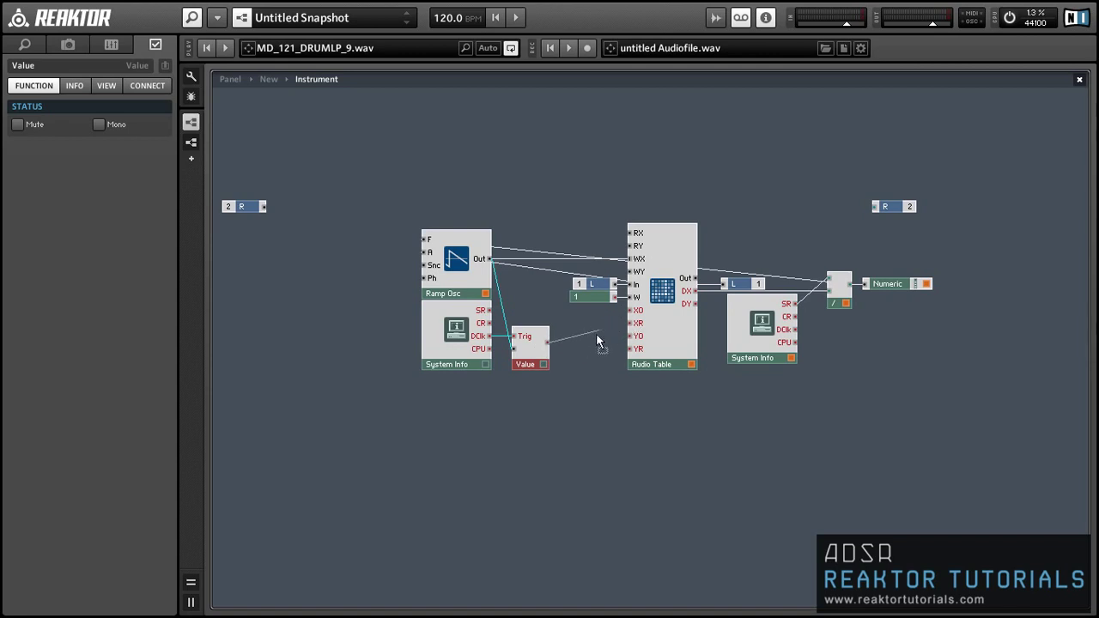
- Release the loose wire from the Value module and insert a Multiply module in the free space below
left_click(588, 344)
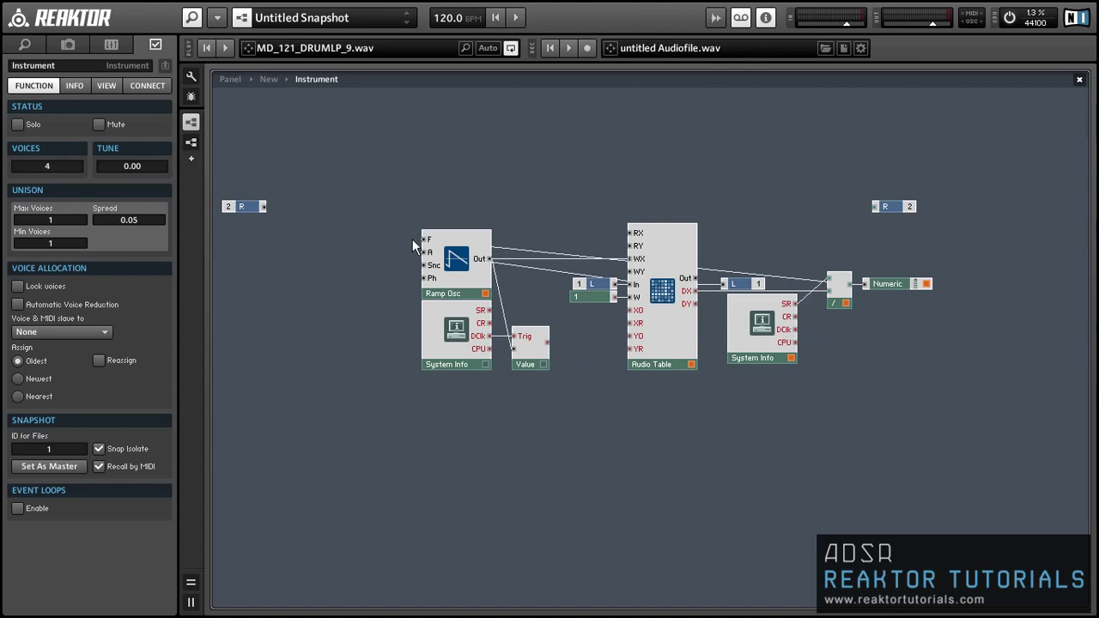
right_click(401, 403)
mouse_move(457, 170)
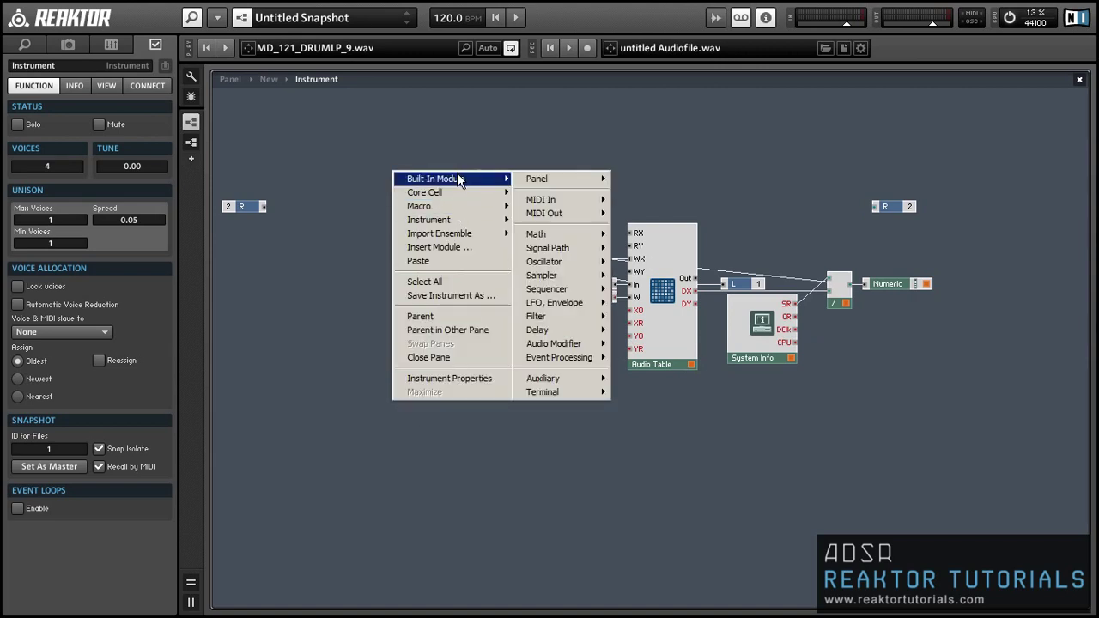
mouse_move(537, 234)
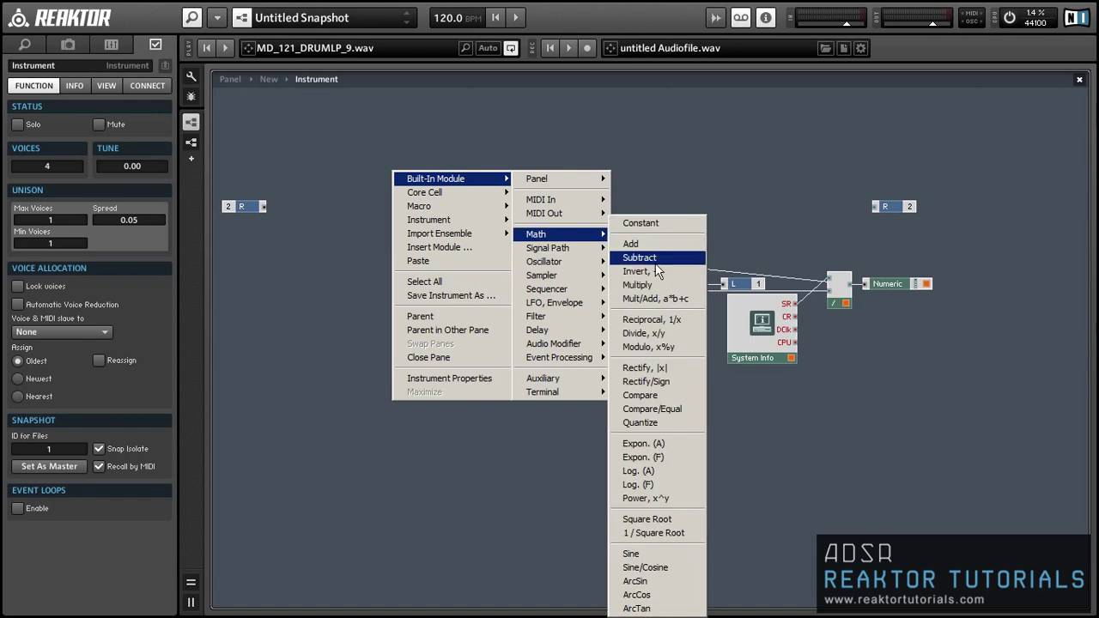
left_click(637, 285)
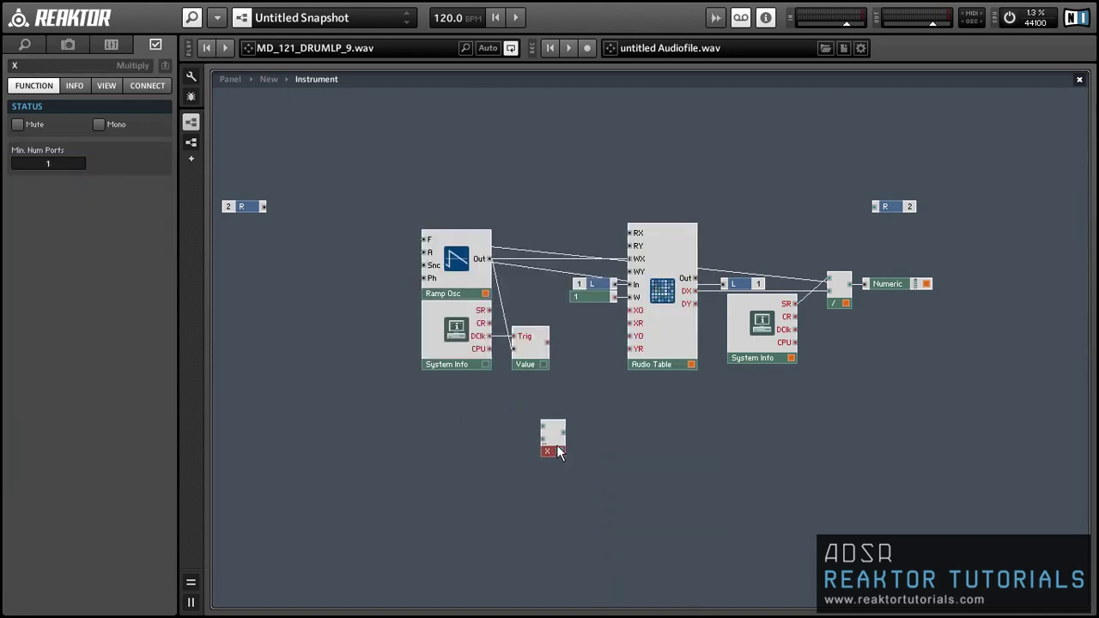
- Create a control on the Multiply module's second input and set its maximum to 0.5
right_click(545, 441)
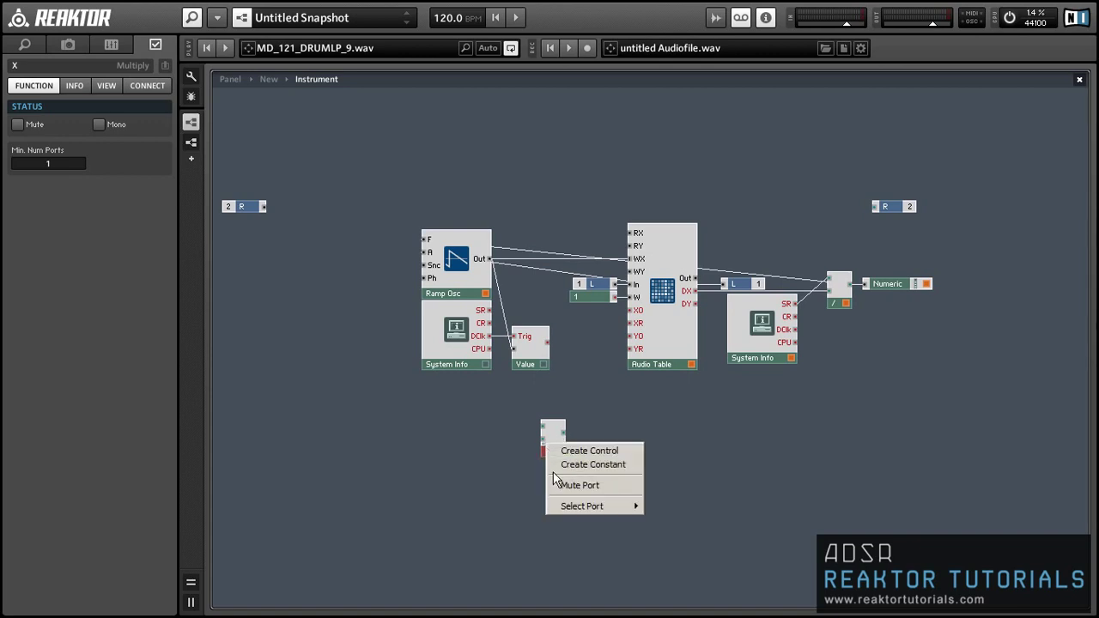
left_click(589, 449)
left_click(52, 135)
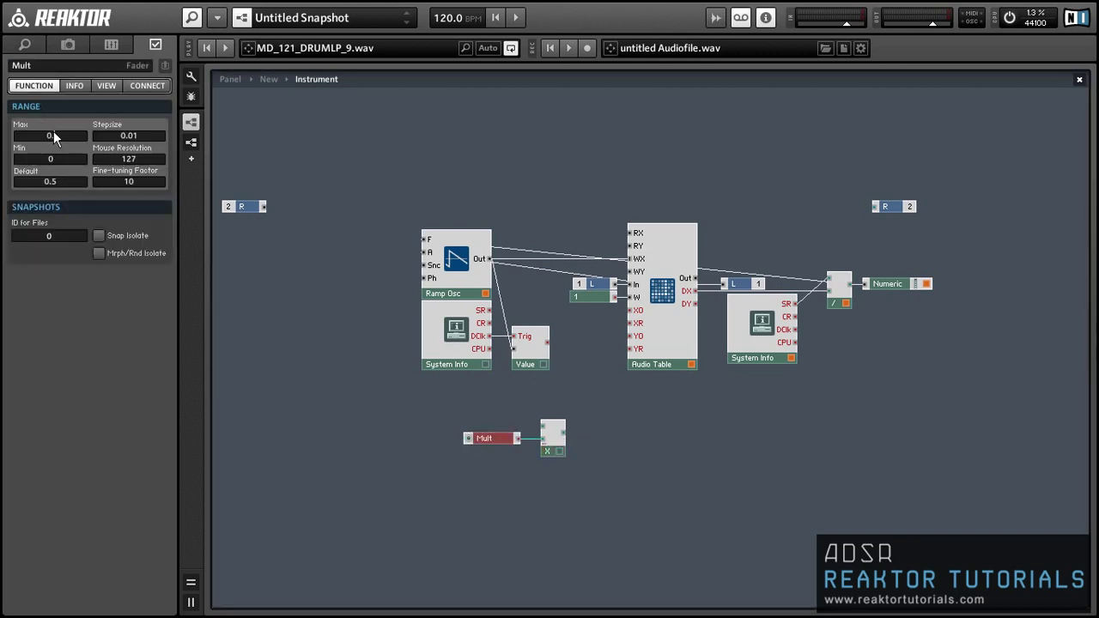
type("0.5")
- Rename the multiplier's control to Size and move it slightly closer to the multiplier
left_click(47, 69)
type("Size")
left_click(276, 340)
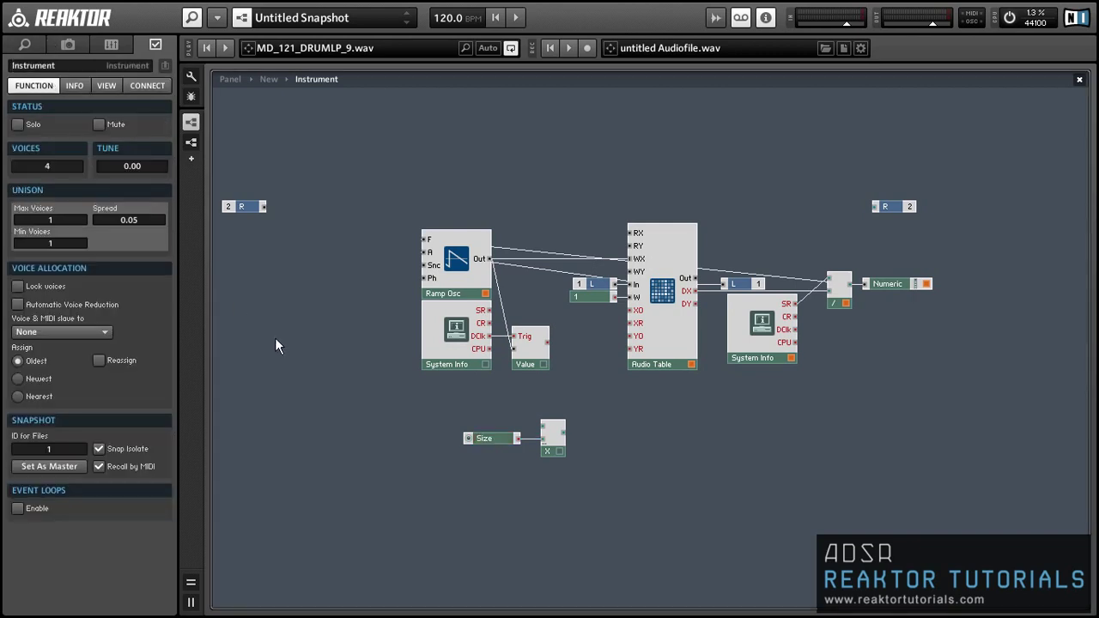
left_click_drag(480, 443, 491, 437)
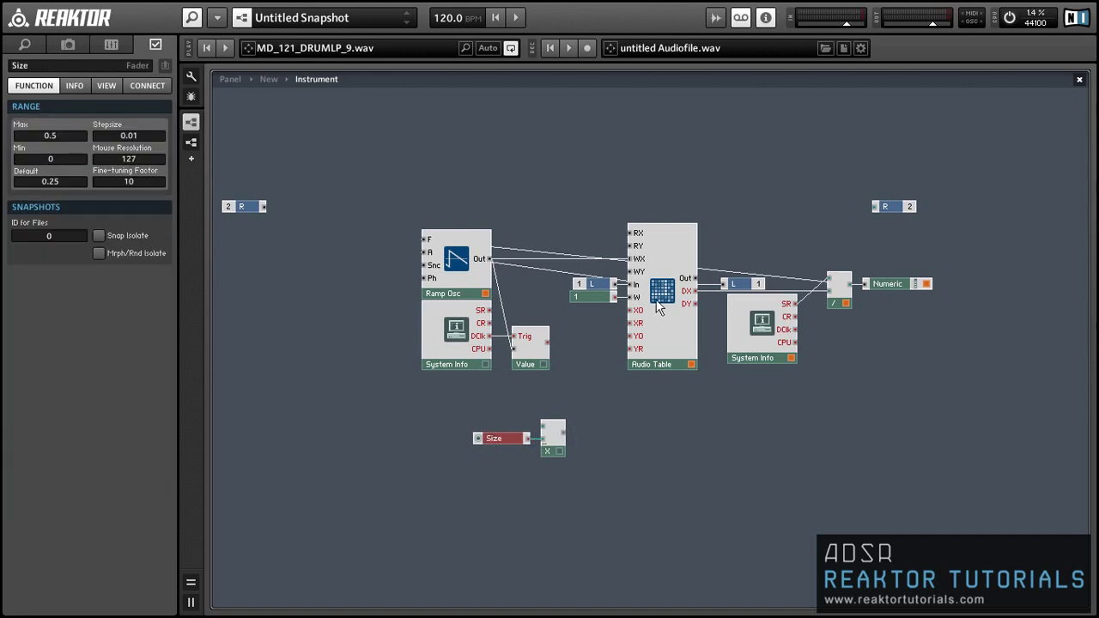
- Wire the Audio Table's DX through the multiplier's first input to the table's XR input and switch the multiplier to mono
left_click_drag(695, 291, 629, 323)
right_click(558, 456)
left_click(559, 459)
- Insert a Subtract module beside the Value module and wire it between the Value output and the Audio Table's XO input
right_click(461, 396)
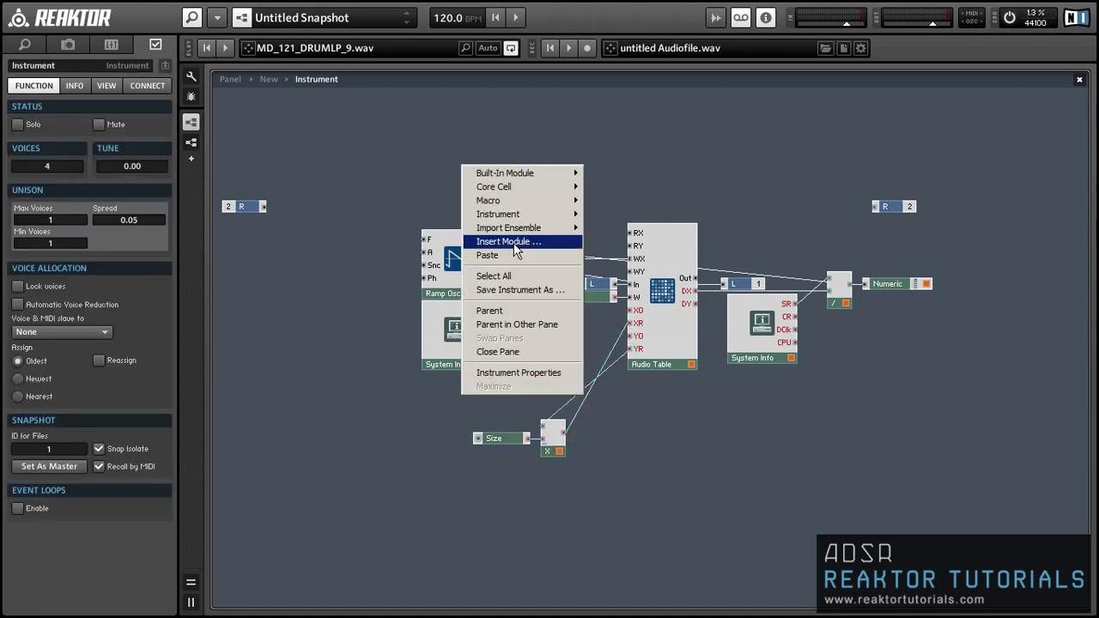
mouse_move(527, 177)
mouse_move(630, 229)
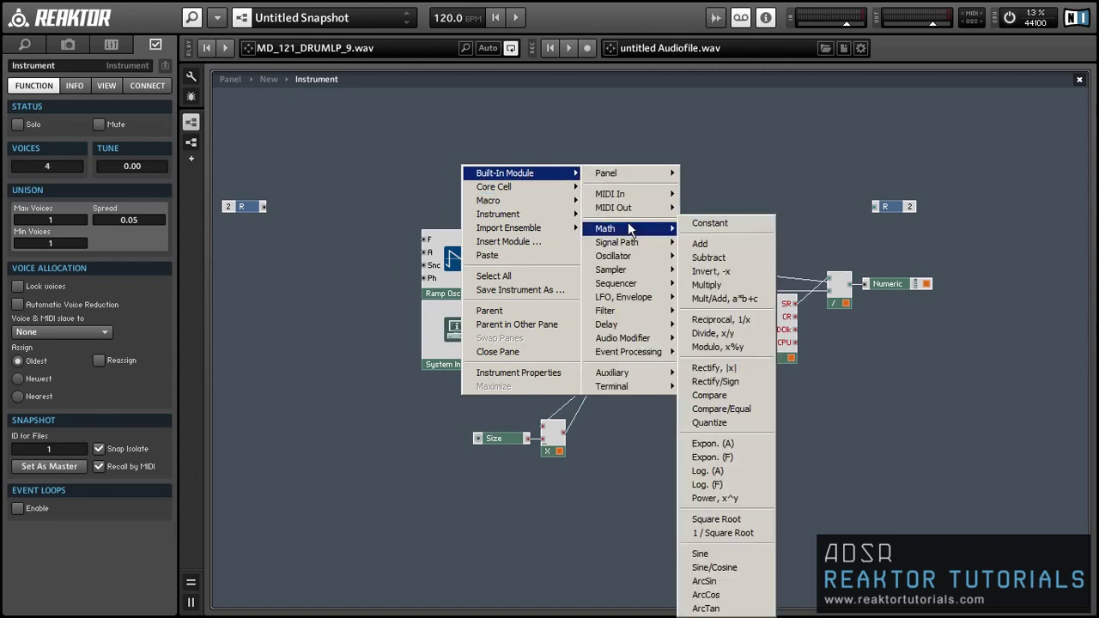
left_click(771, 259)
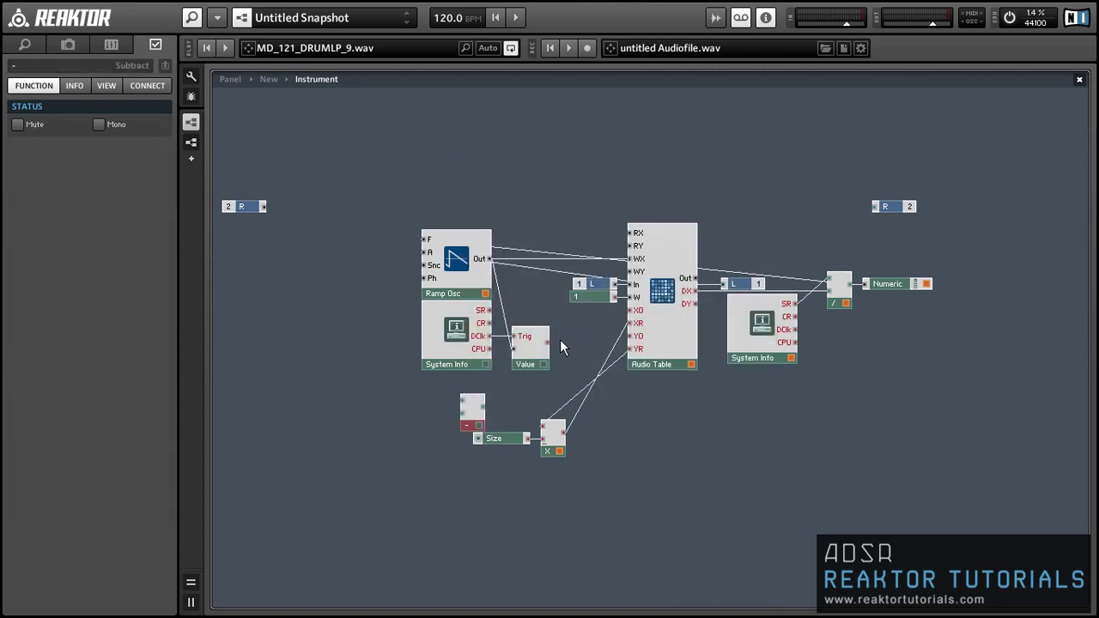
left_click_drag(547, 343, 569, 317)
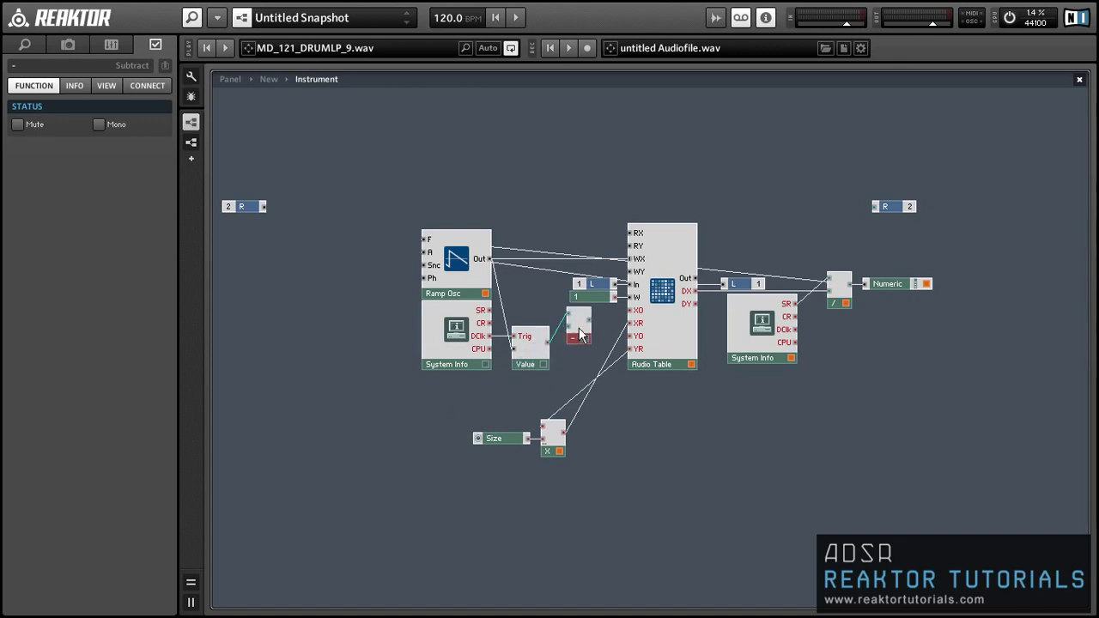
left_click(593, 317)
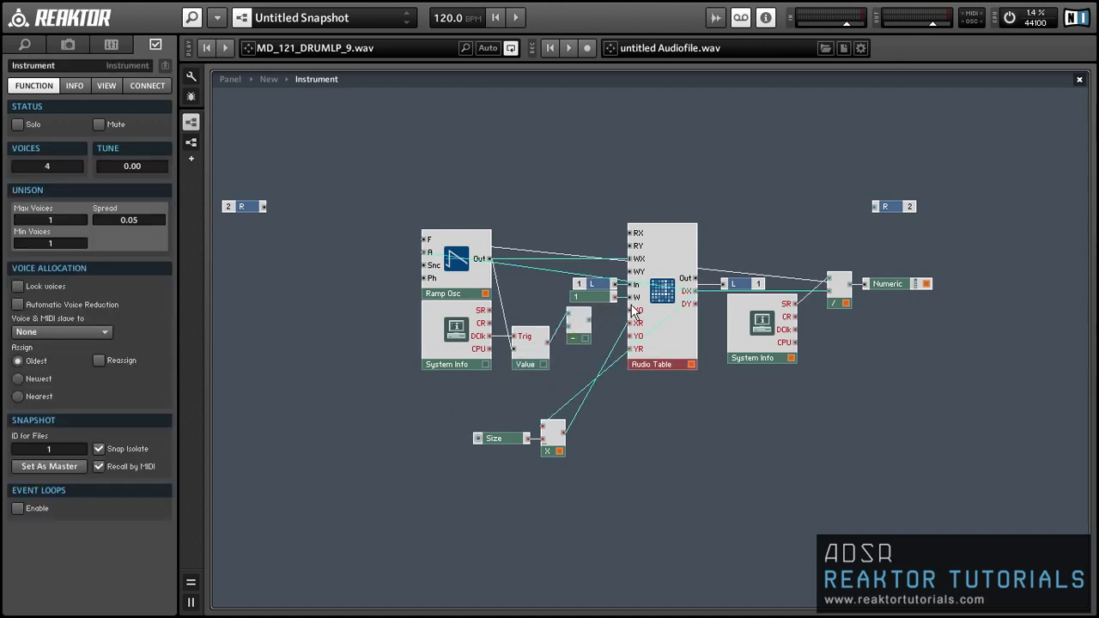
left_click_drag(630, 310, 589, 320)
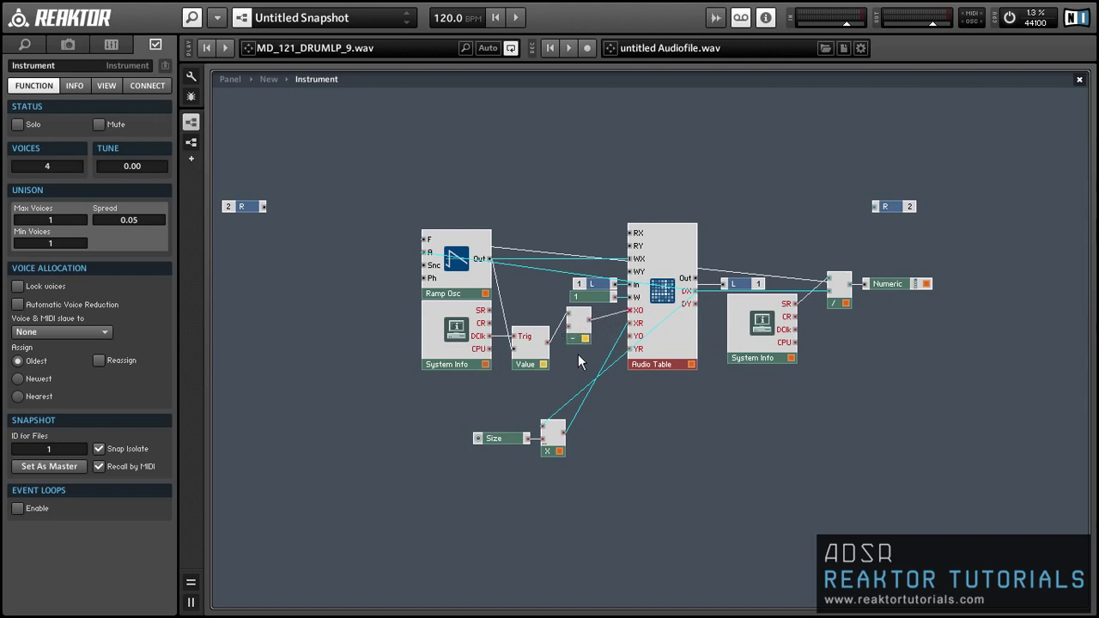
- Set the Value and Subtract modules to mono and wire the multiplier's output to the Subtract module's second input
right_click(526, 361)
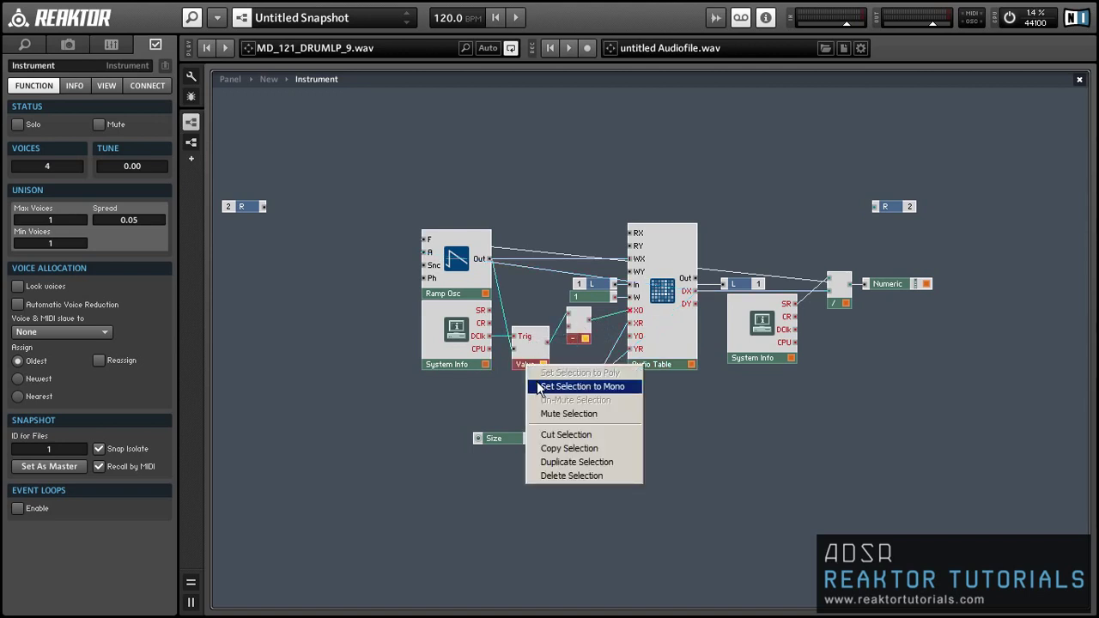
key("Escape")
left_click_drag(564, 439, 569, 326)
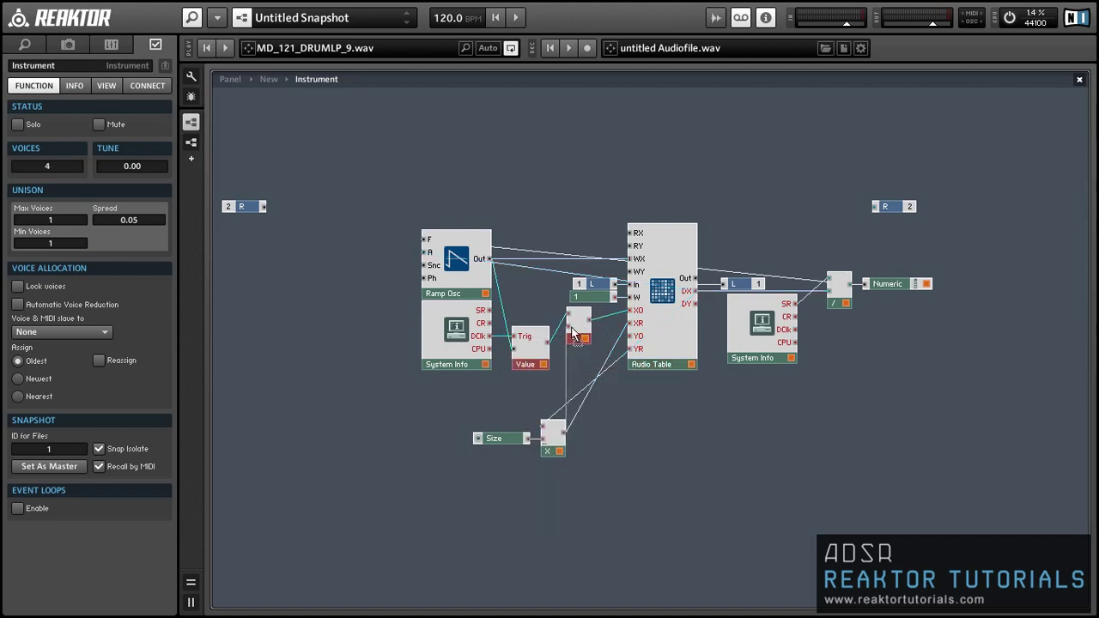
- Rearrange the modules with the Ramp Osc, System Info and Value group farther left and the Size multiplier above the Subtract module
left_click_drag(549, 409, 346, 293)
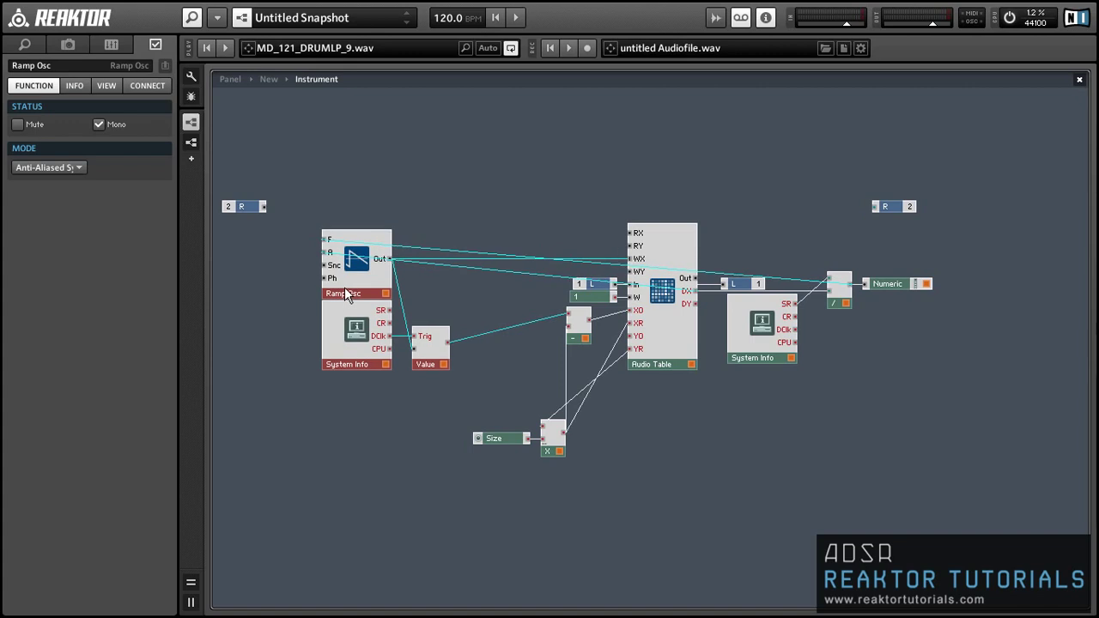
left_click(477, 383)
left_click_drag(509, 423, 576, 367)
left_click(536, 352)
left_click(535, 387)
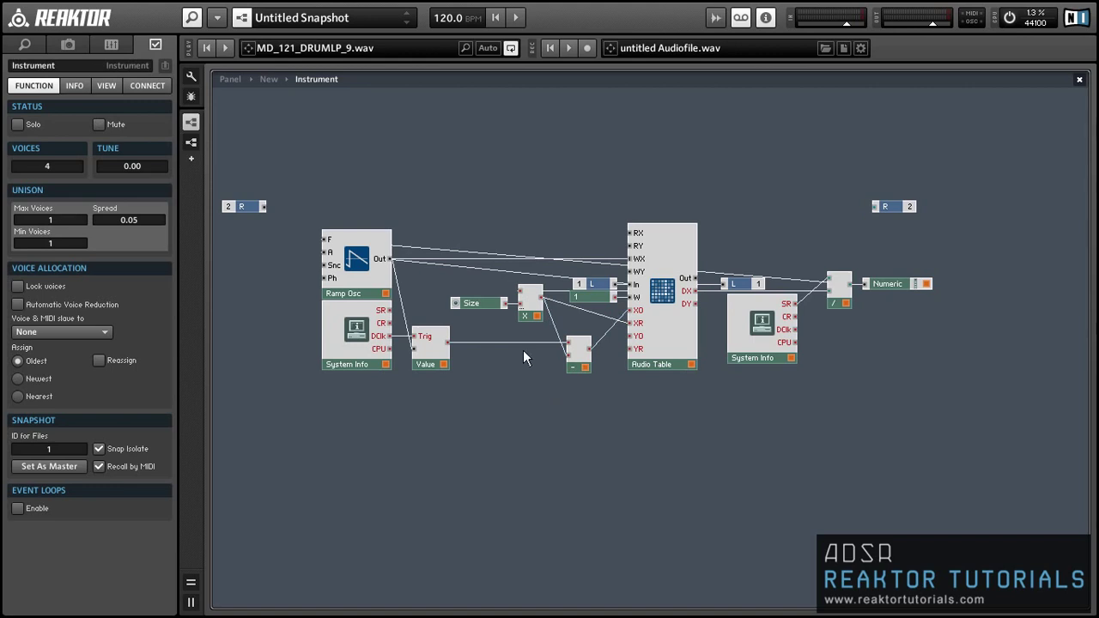
- Place the Size knob beside the waveform display on the panel and play the drum loop to test the display
left_click(237, 78)
left_click_drag(233, 140, 552, 146)
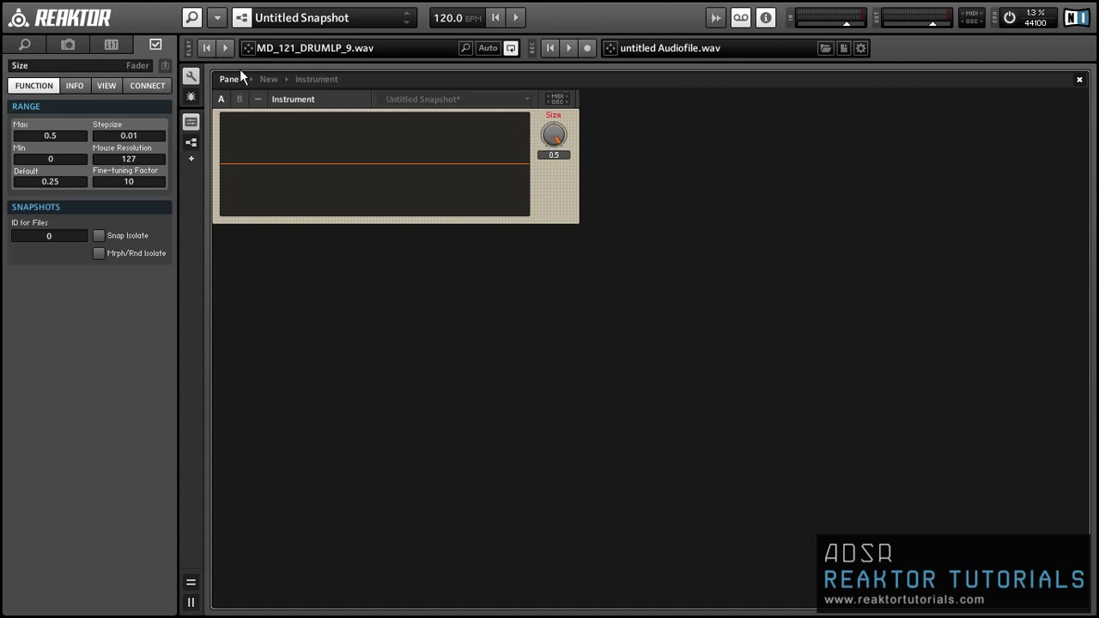
left_click(223, 48)
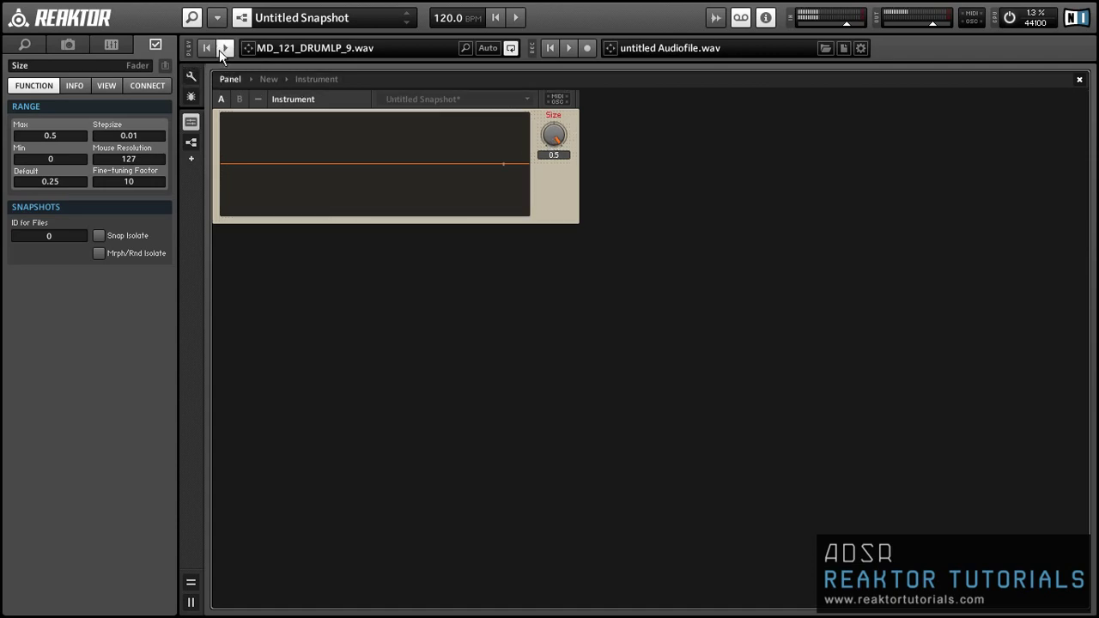
left_click(249, 117)
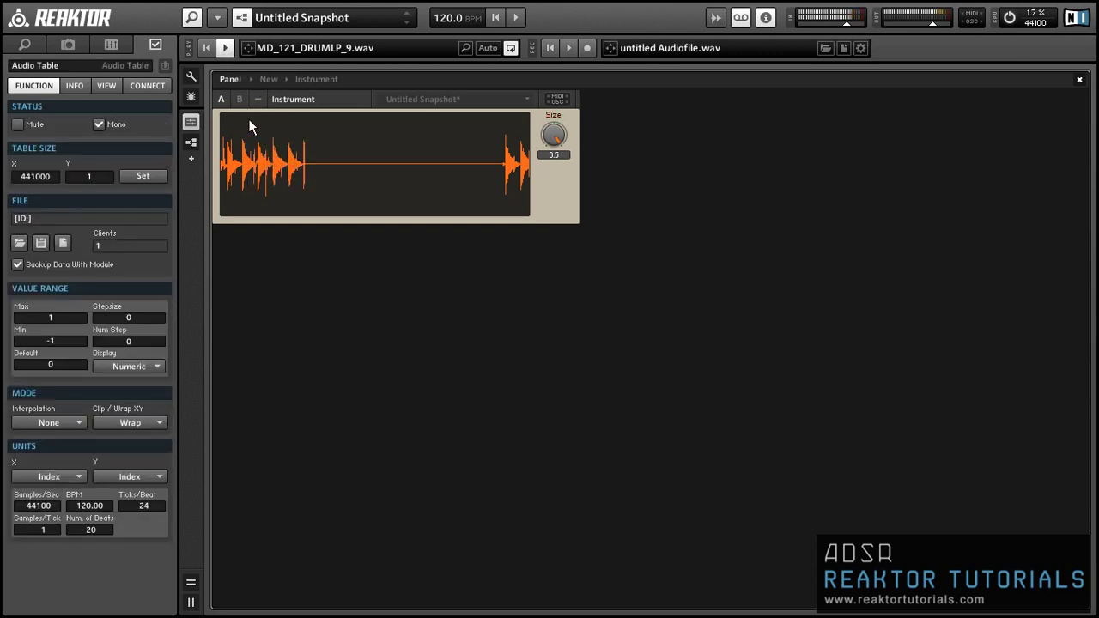
left_click(231, 47)
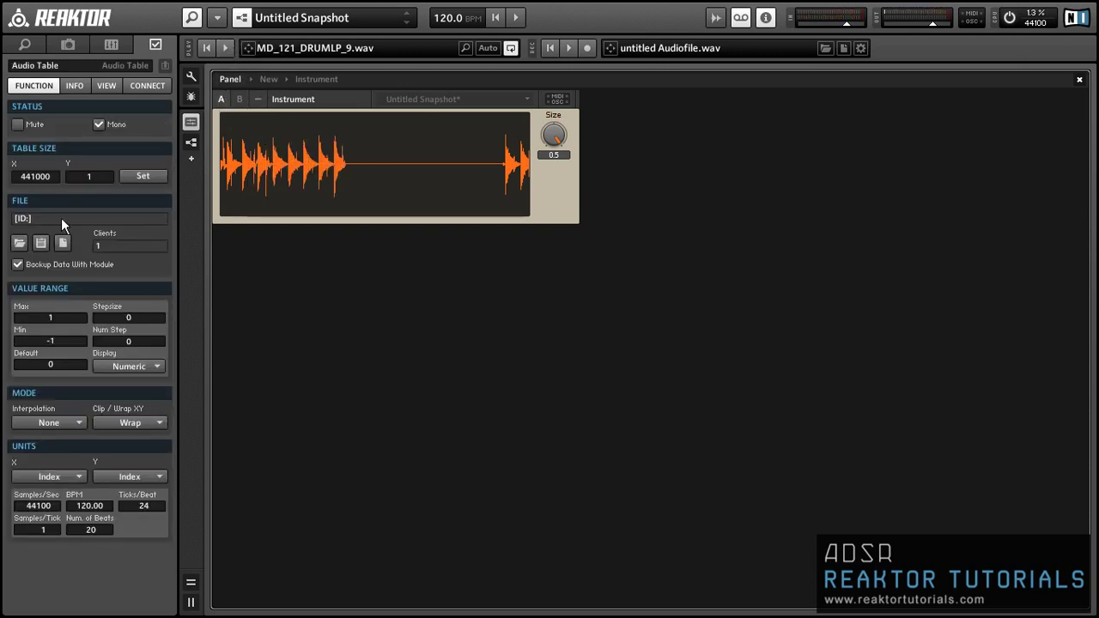
- Turn off the Audio Table's X Auto Fit and move its X alignment fully to the left, playing the loop to check
left_click(104, 86)
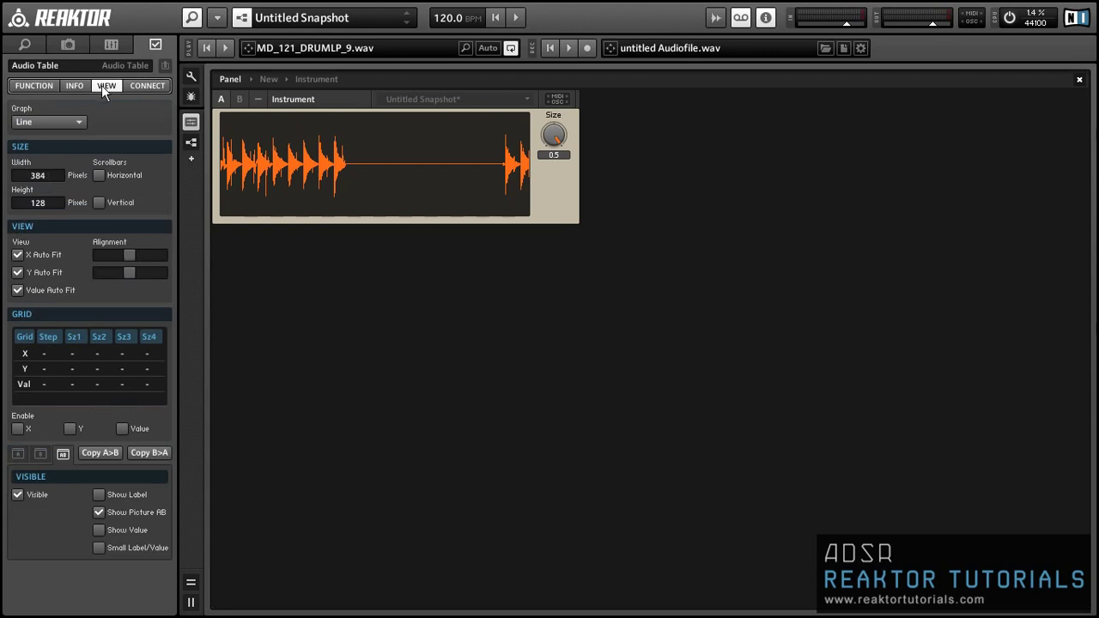
left_click(28, 256)
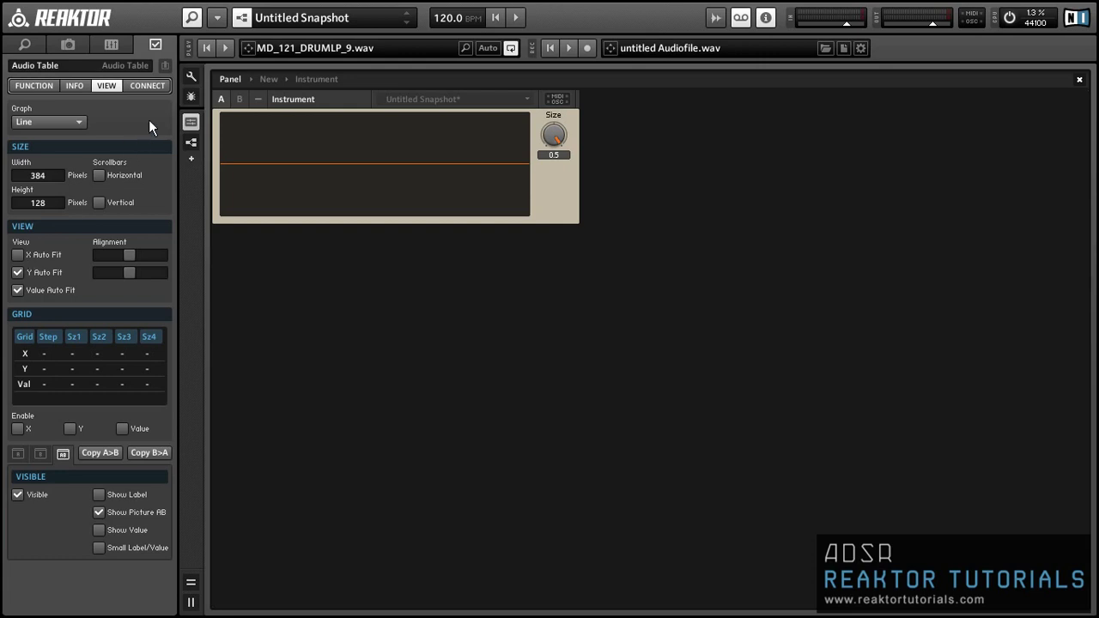
left_click(231, 51)
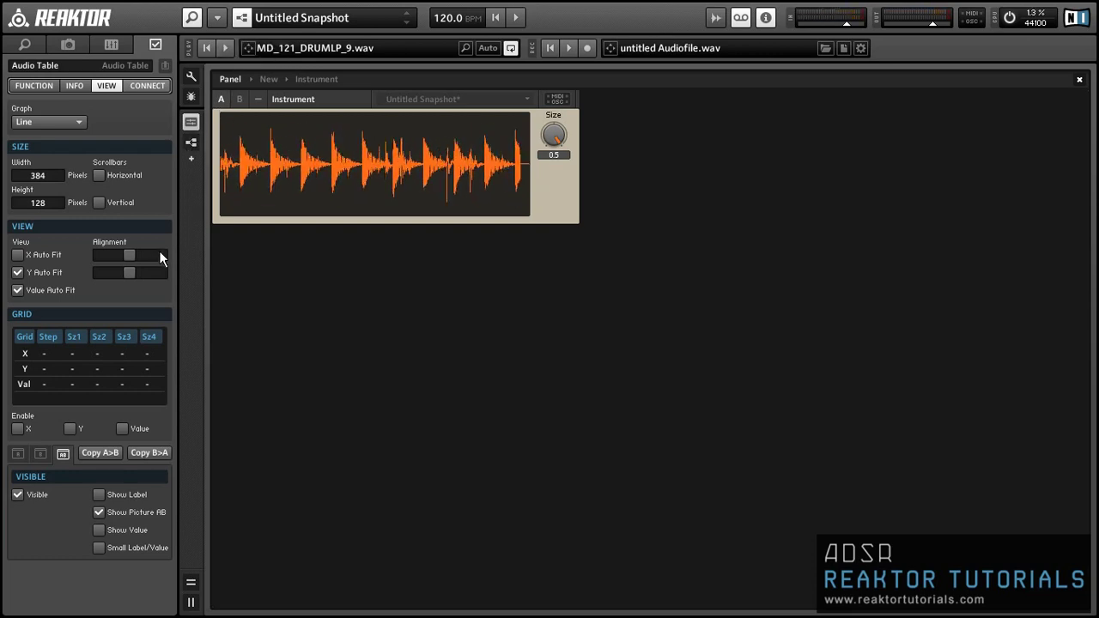
left_click_drag(128, 256, 106, 256)
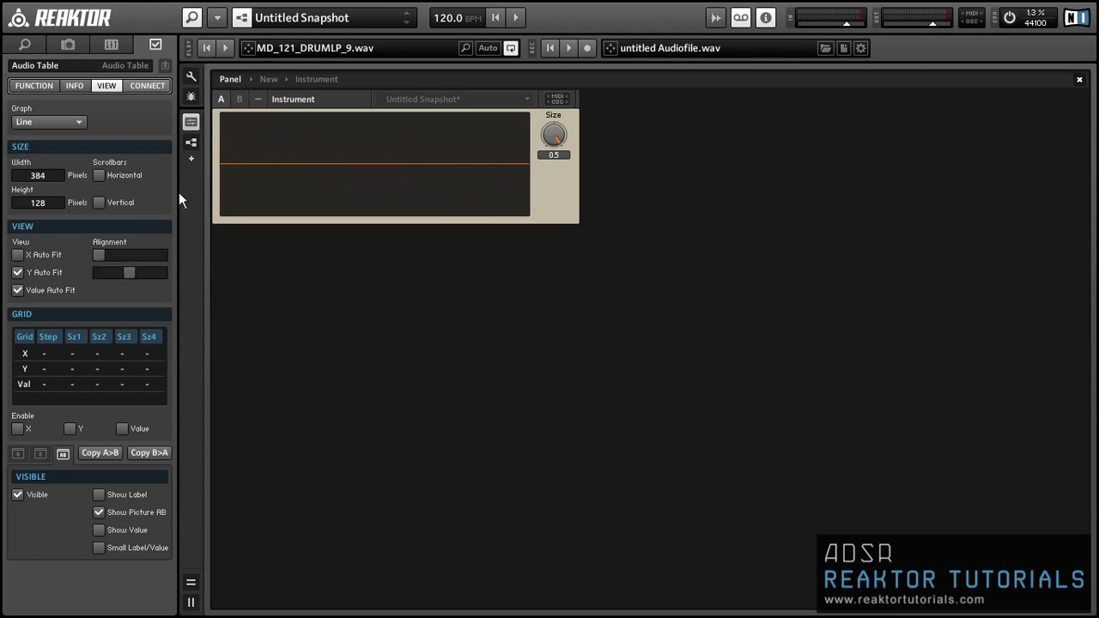
- Play the drum loop and lower the Size knob from 0.25 to 0.08 to examine the visible waveform range
left_click(552, 142)
left_click(227, 47)
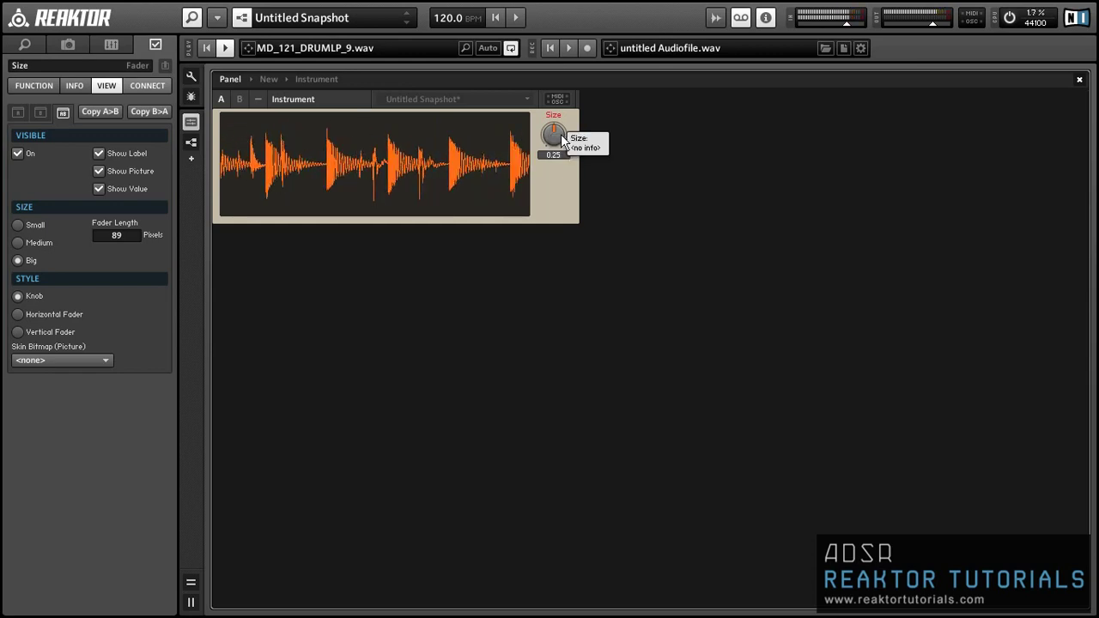
left_click_drag(561, 135, 549, 170)
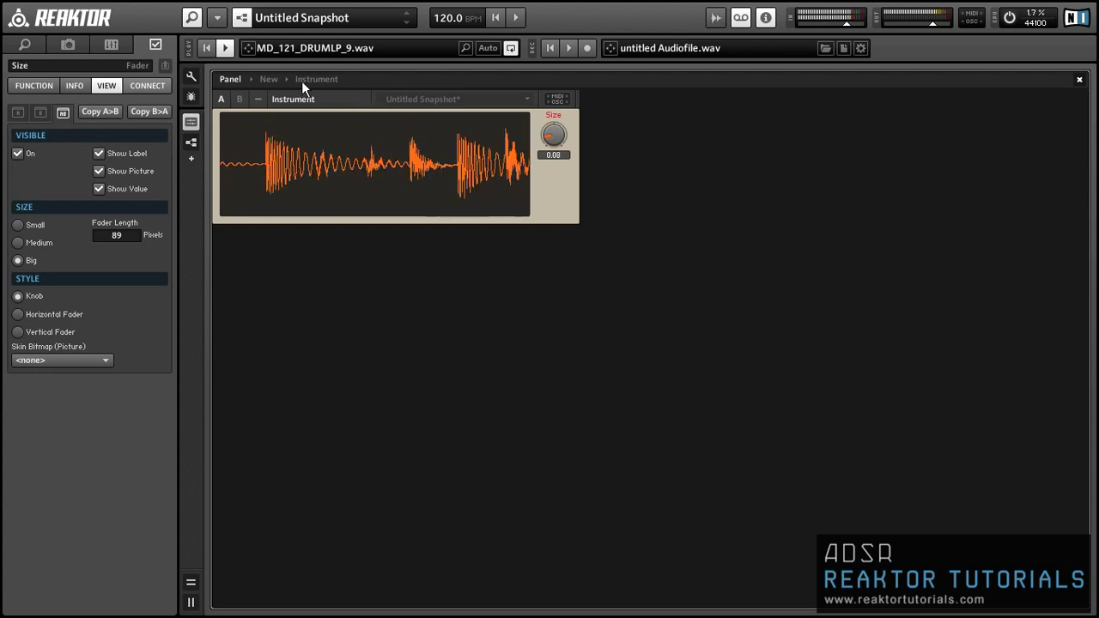
left_click(225, 49)
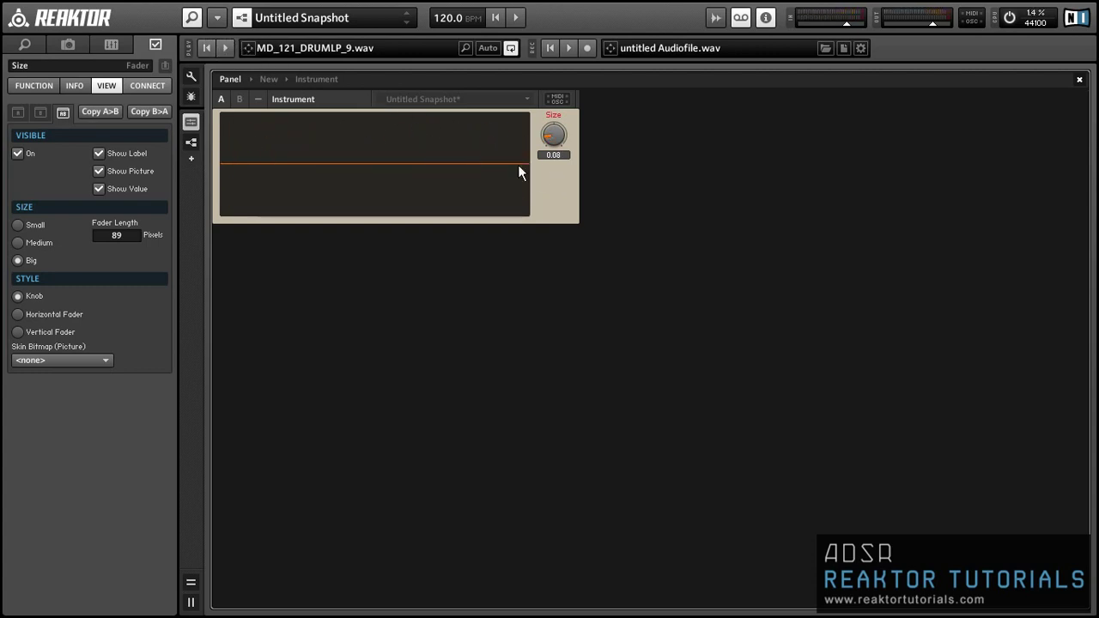
- Try the Audio Table's Clip mode for XY while playing the loop, and restore the mode to Wrap
left_click(548, 179)
left_click(463, 183)
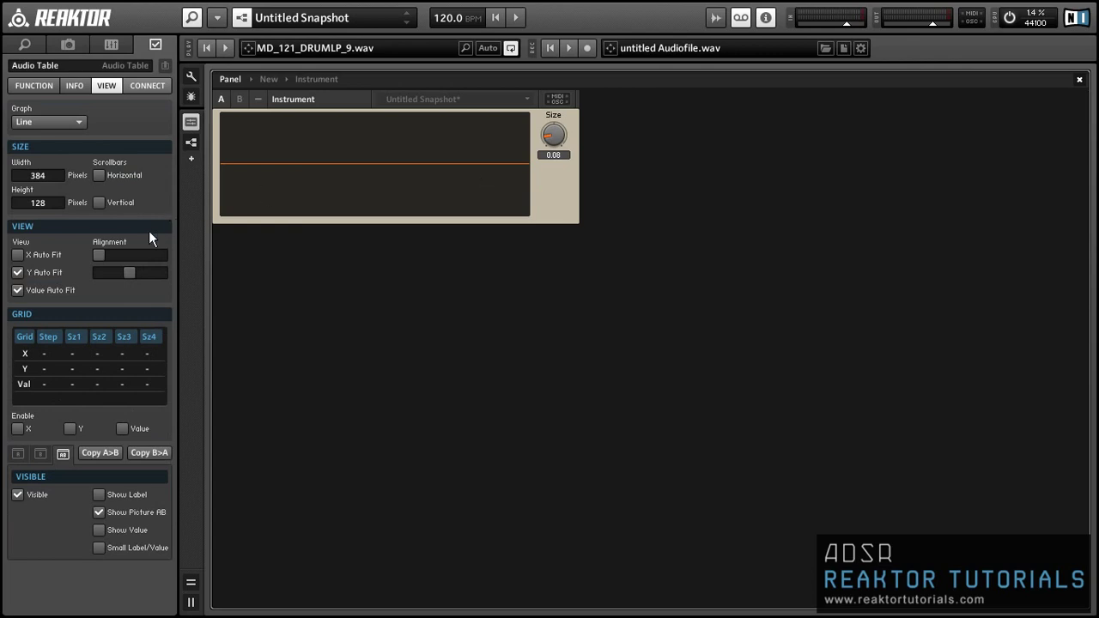
left_click(15, 84)
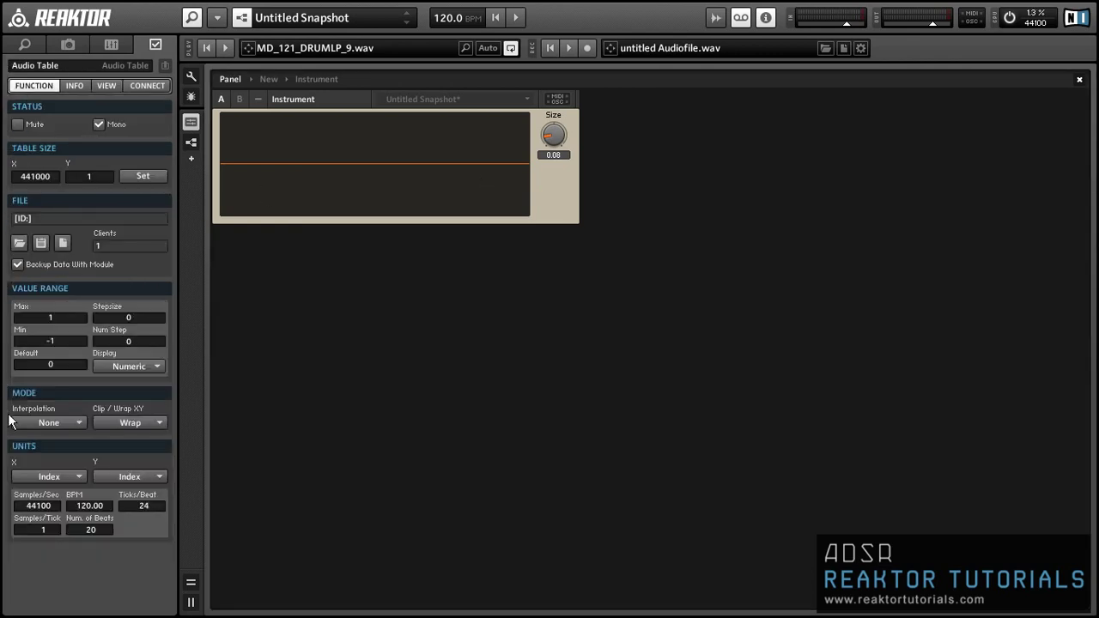
left_click(137, 424)
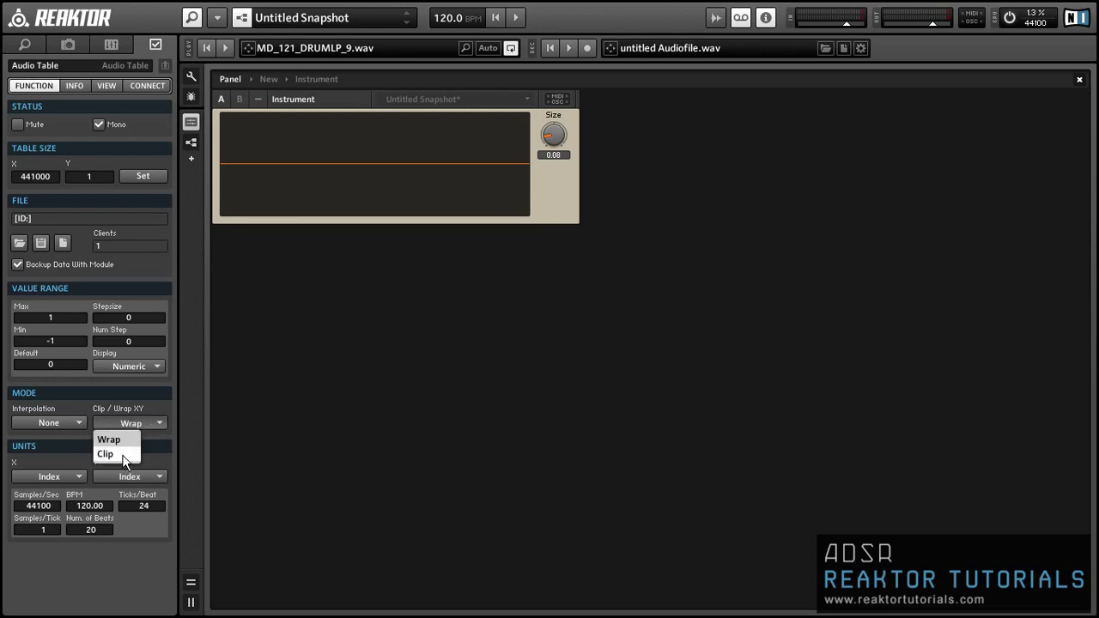
left_click(122, 454)
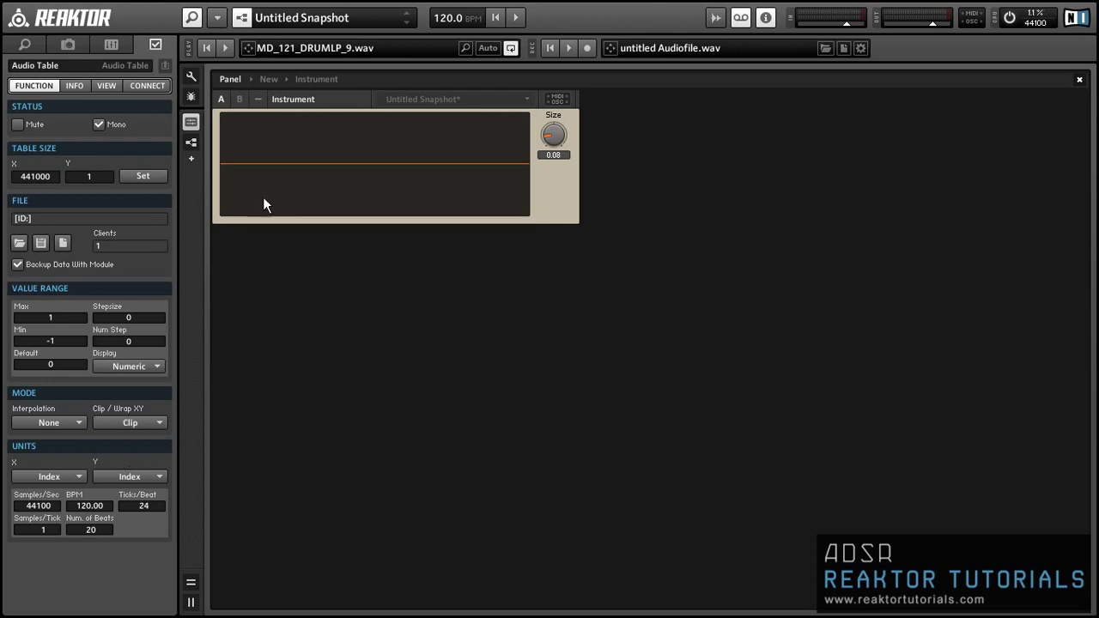
left_click(224, 47)
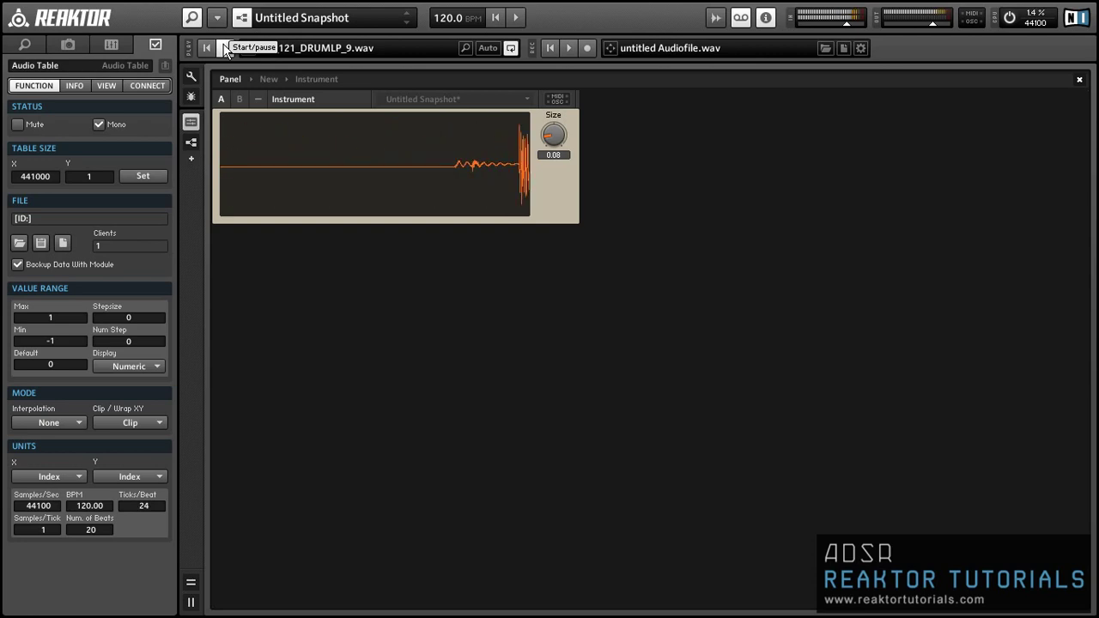
left_click(225, 49)
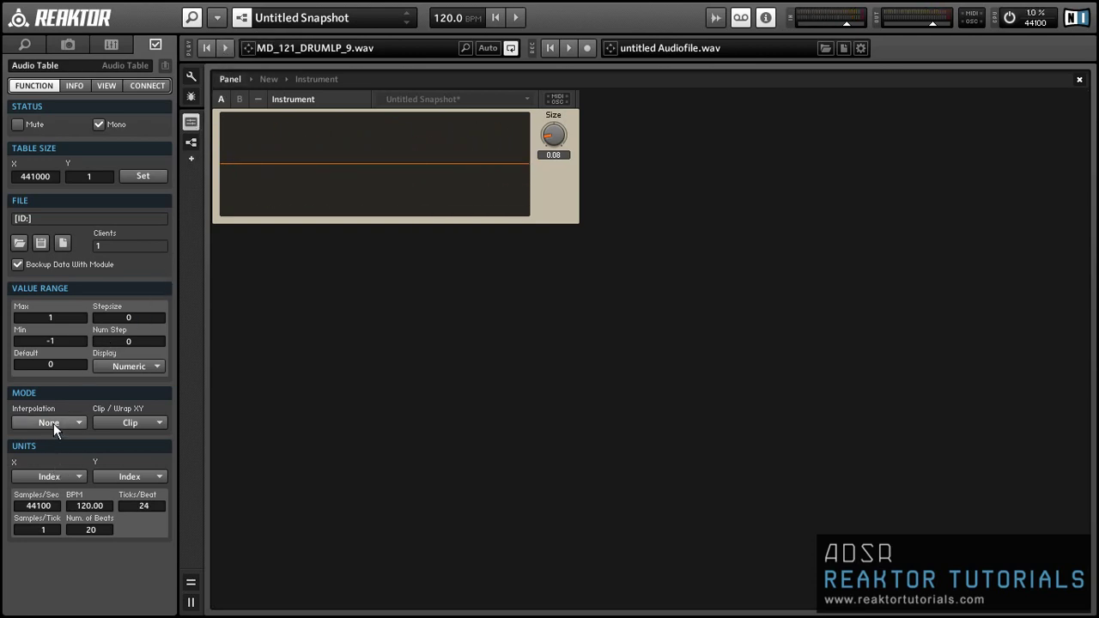
left_click(111, 421)
left_click(112, 440)
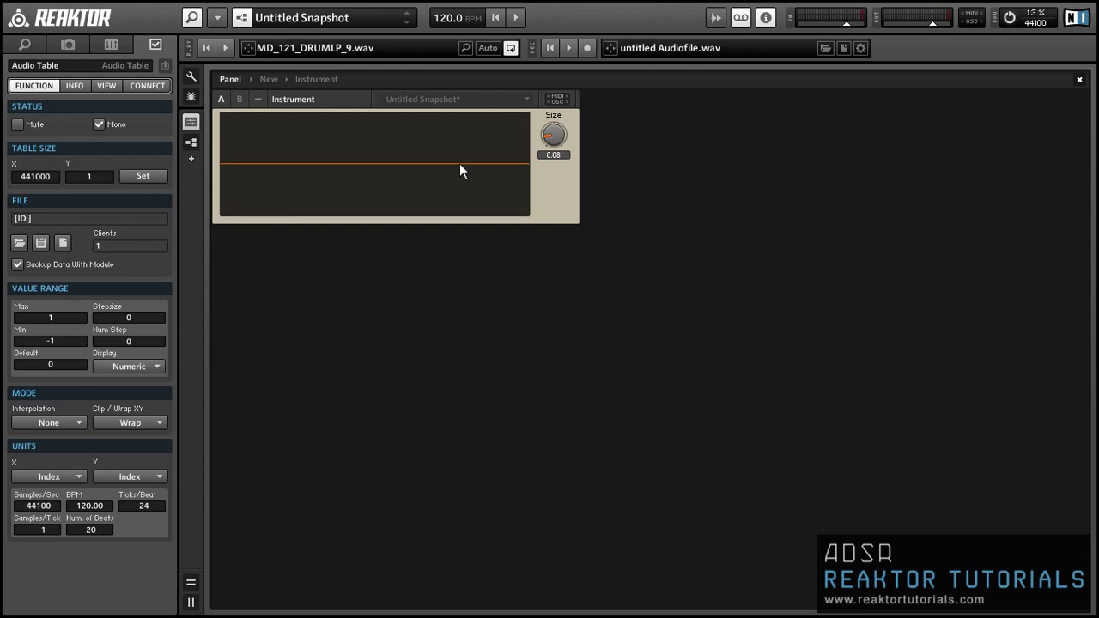
- Set the Size knob's stepsize to 0 and lower the knob to 0.0004 while the loop plays
left_click(550, 141)
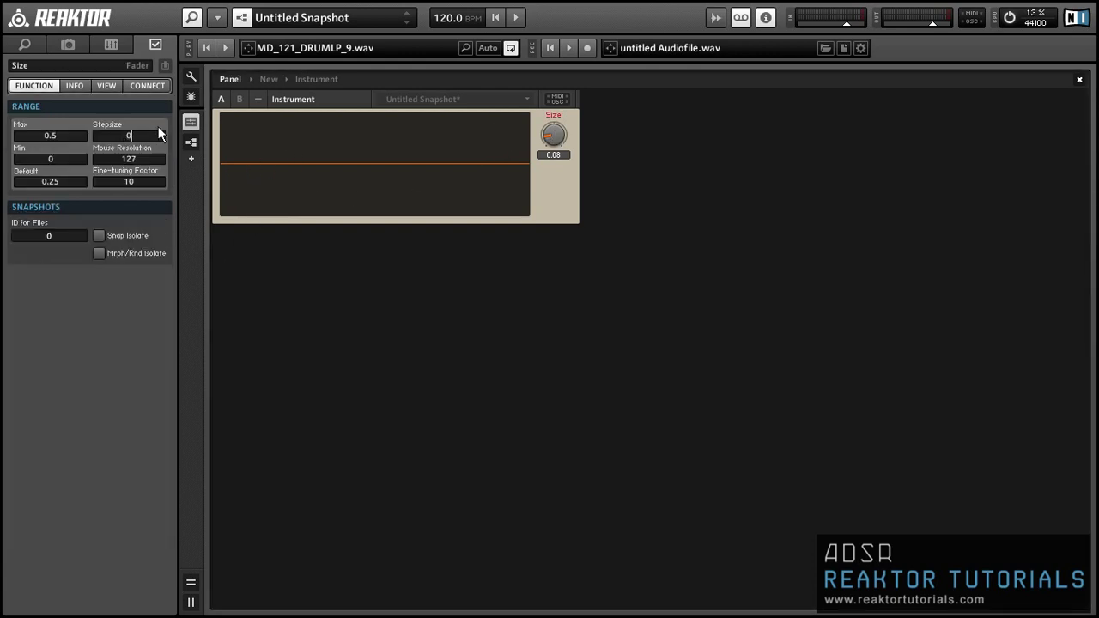
left_click(224, 48)
left_click_drag(559, 145, 569, 185)
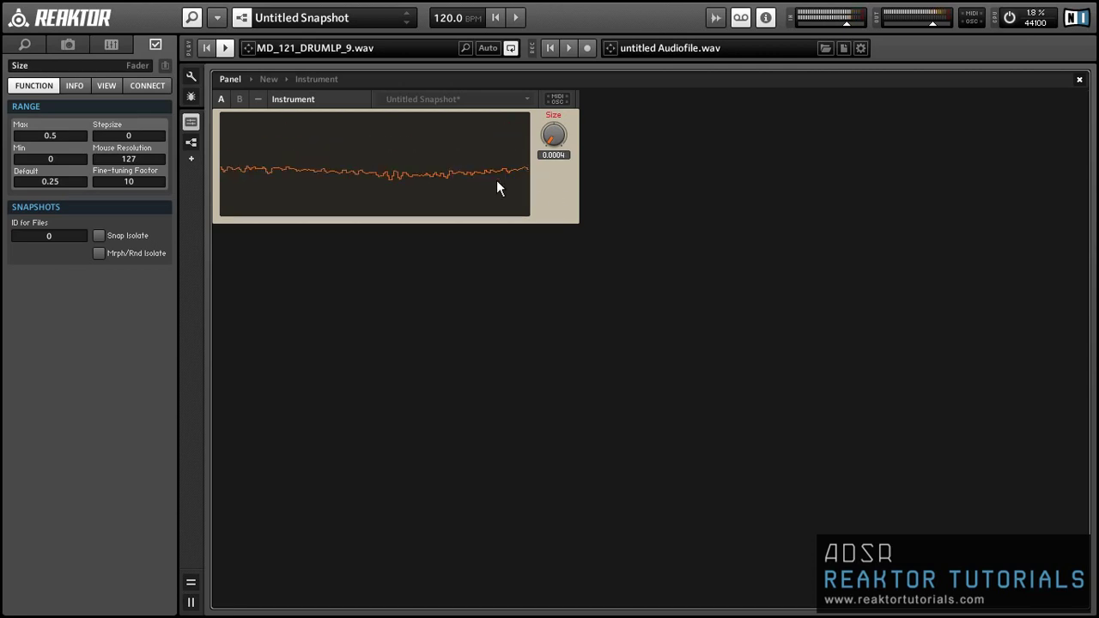
- Set the Audio Table's interpolation mode to X
left_click(422, 194)
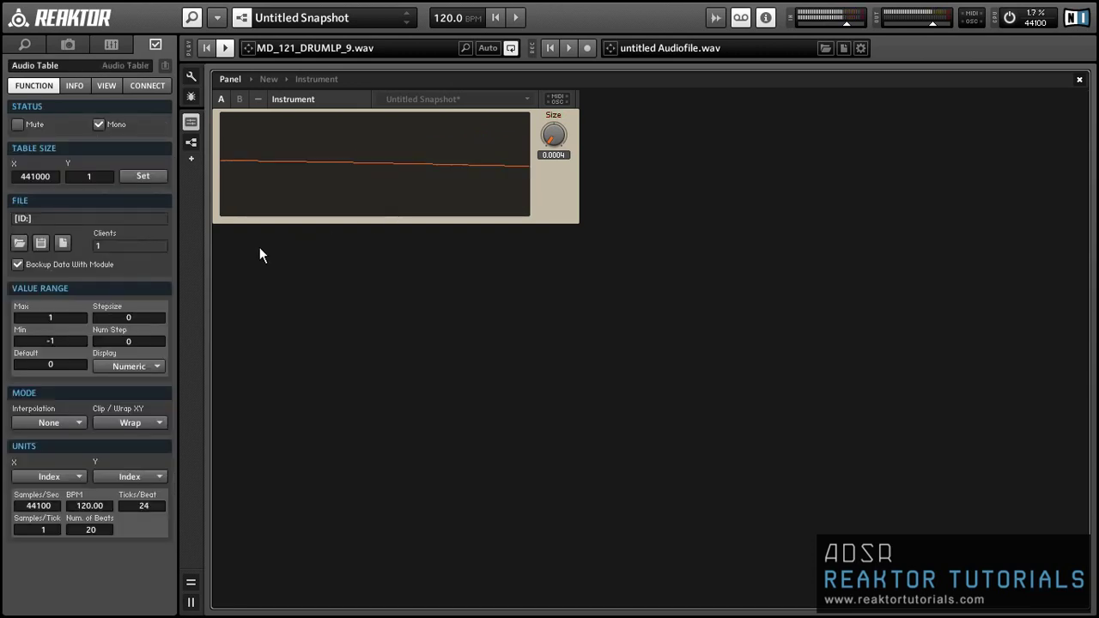
left_click(58, 426)
left_click(44, 453)
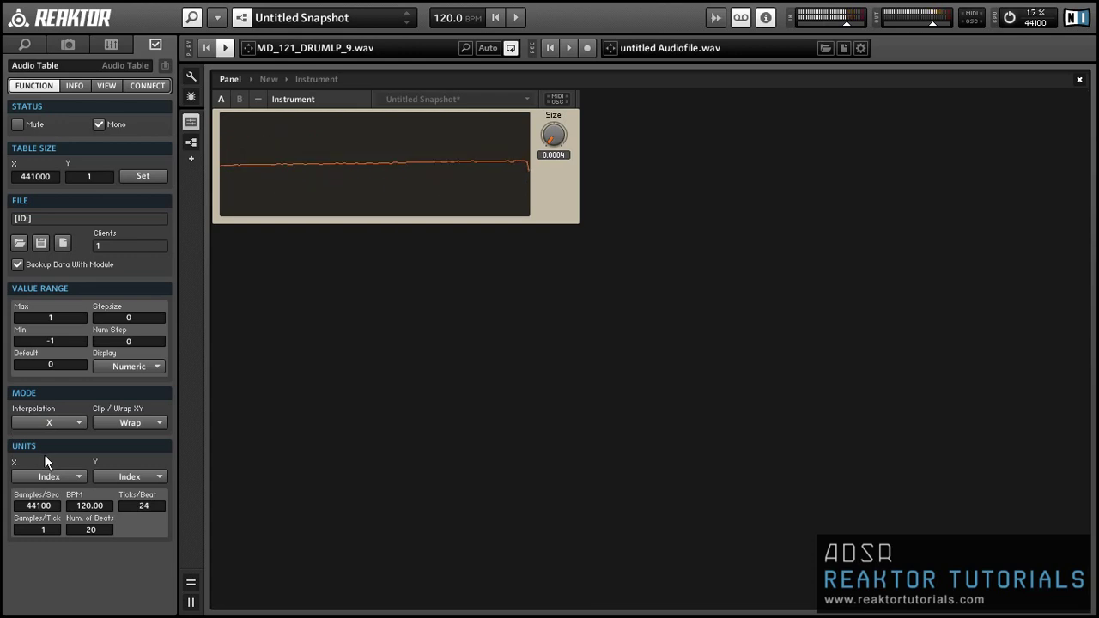
- Stop the loop, reset the Size knob to 0.25 and return to the instrument's structure
left_click(560, 139)
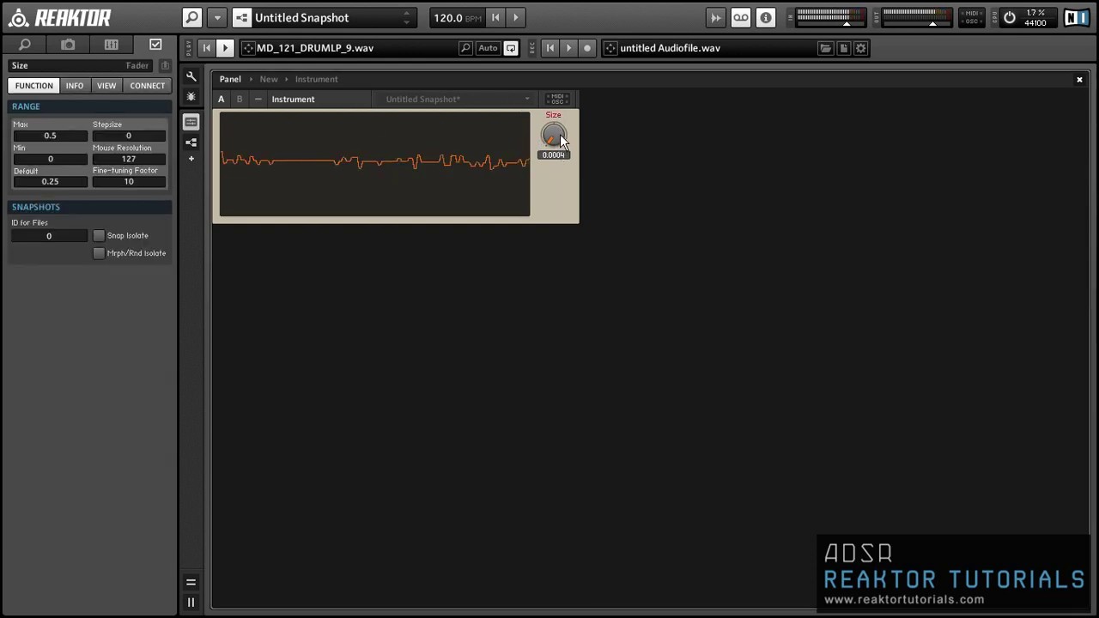
left_click(230, 51)
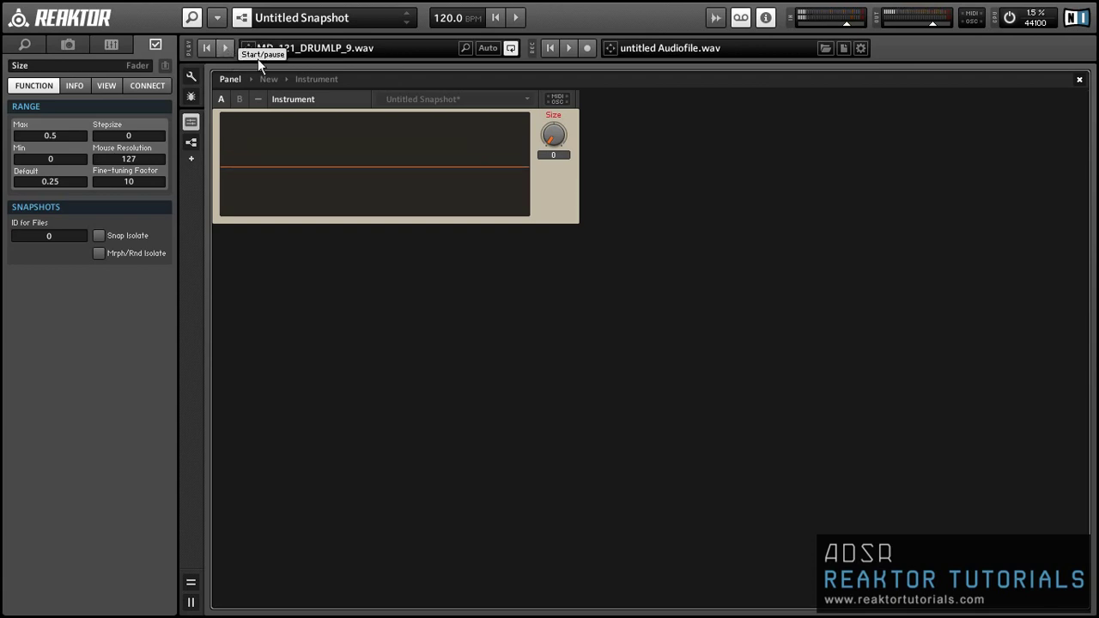
left_click(553, 135, "ctrl")
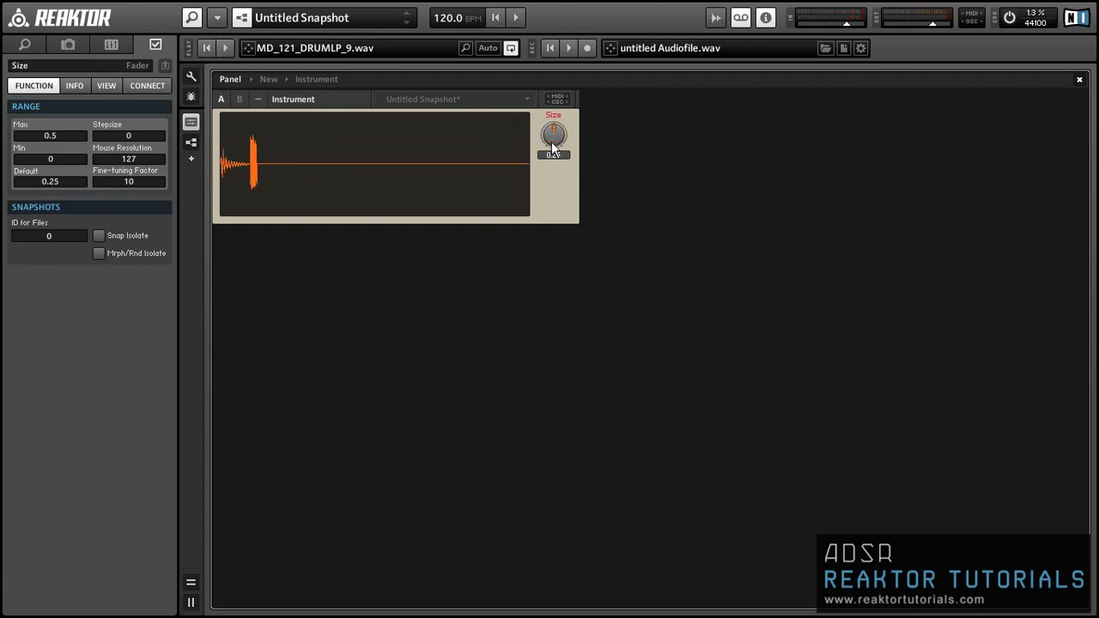
left_click(568, 202)
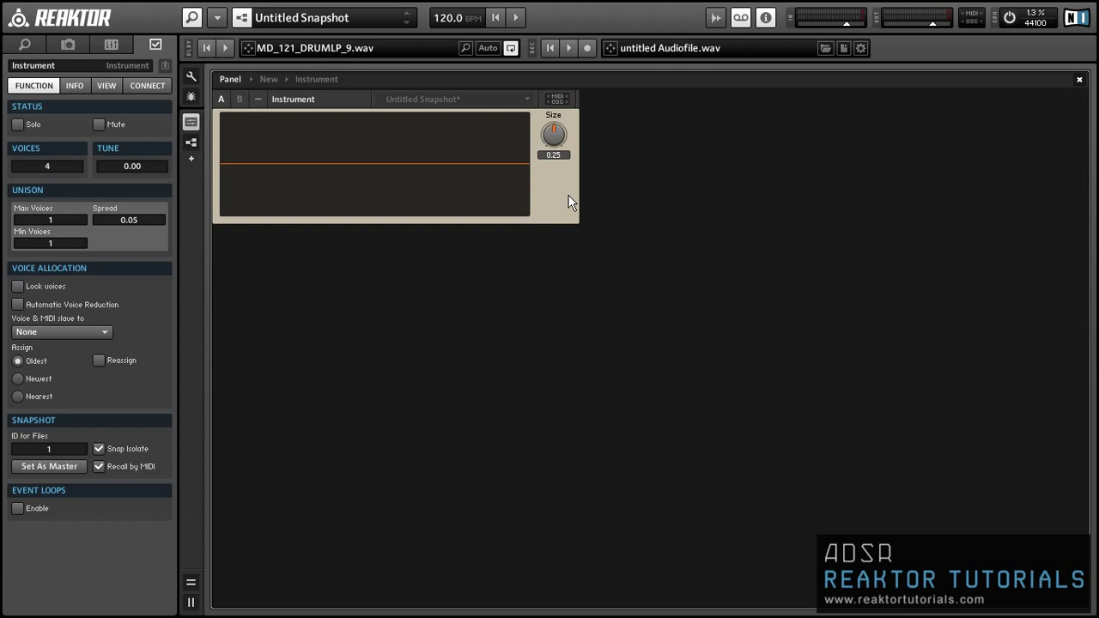
key("F6")
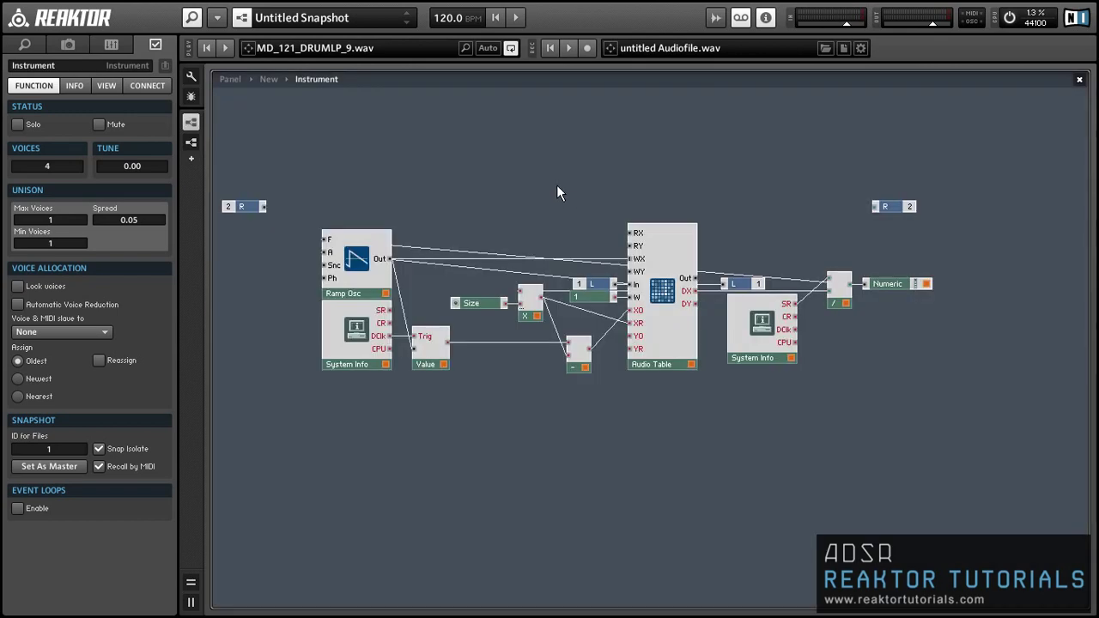